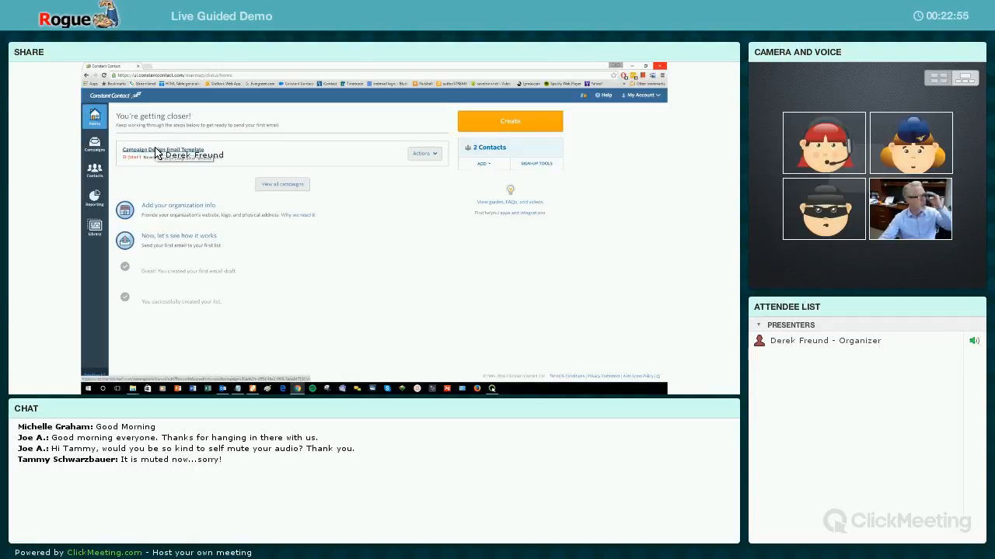
Copy the Campaign Design Email Template campaign and delete the leading characters of the copy's name
{"action": "left_click", "coordinate": [429, 156]}
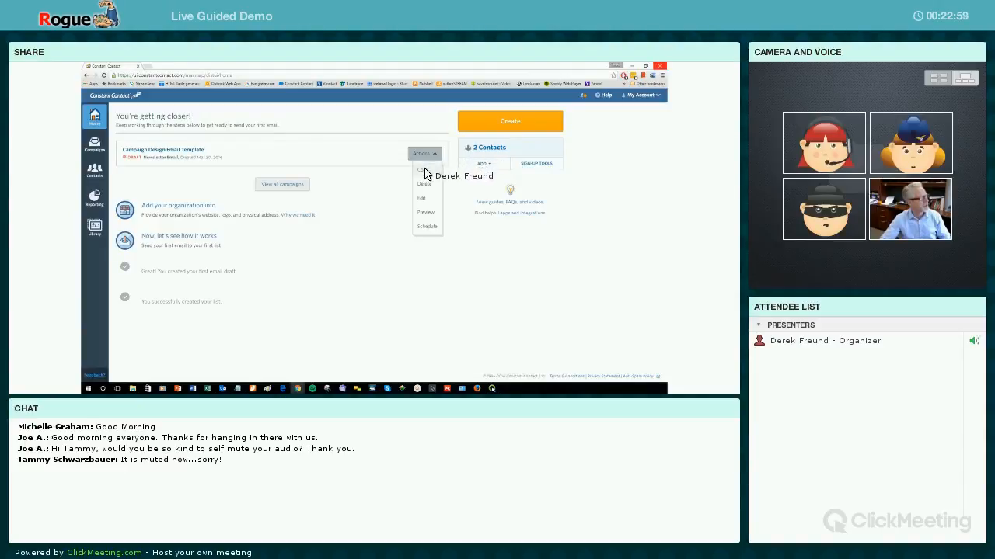
{"action": "left_click", "coordinate": [425, 170]}
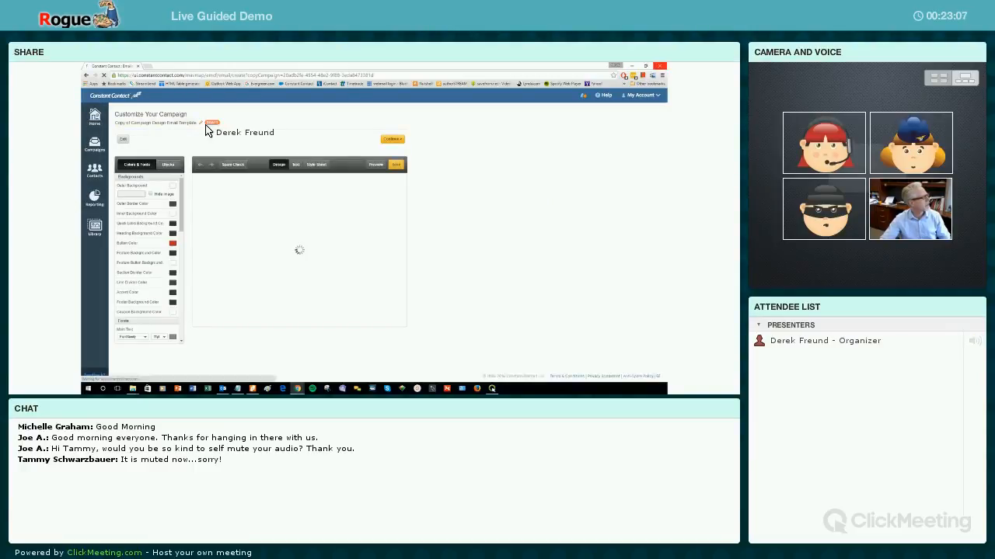
{"action": "left_click", "coordinate": [201, 122]}
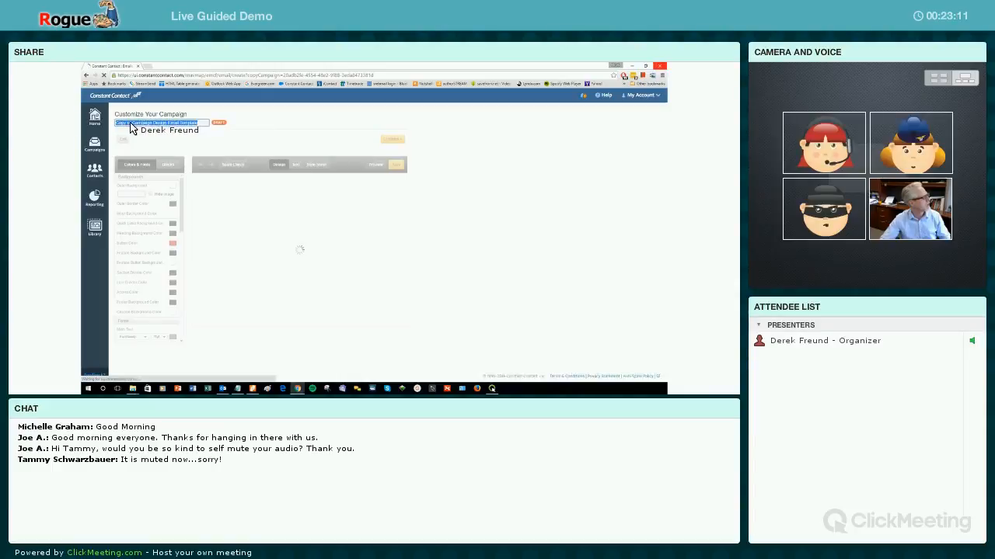
{"action": "left_click", "coordinate": [132, 123]}
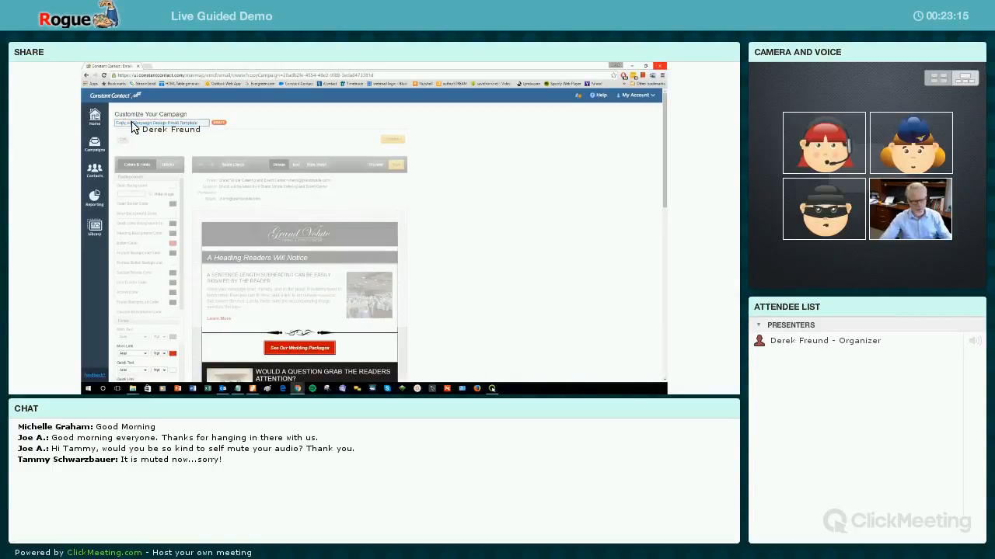
{"action": "key", "text": "BackSpace"}
{"action": "key", "text": "BackSpace"}
{"action": "key", "text": "BackSpace"}
{"action": "key", "text": "BackSpace"}
{"action": "key", "text": "BackSpace"}
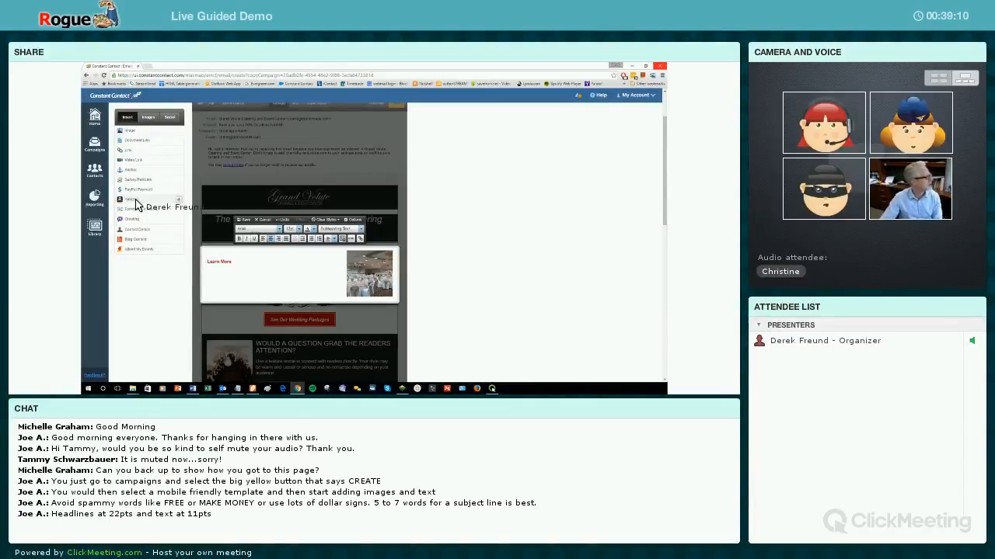
Insert a Forward to a Friend image link in the article block and delete the block's picture
{"action": "left_click", "coordinate": [177, 210]}
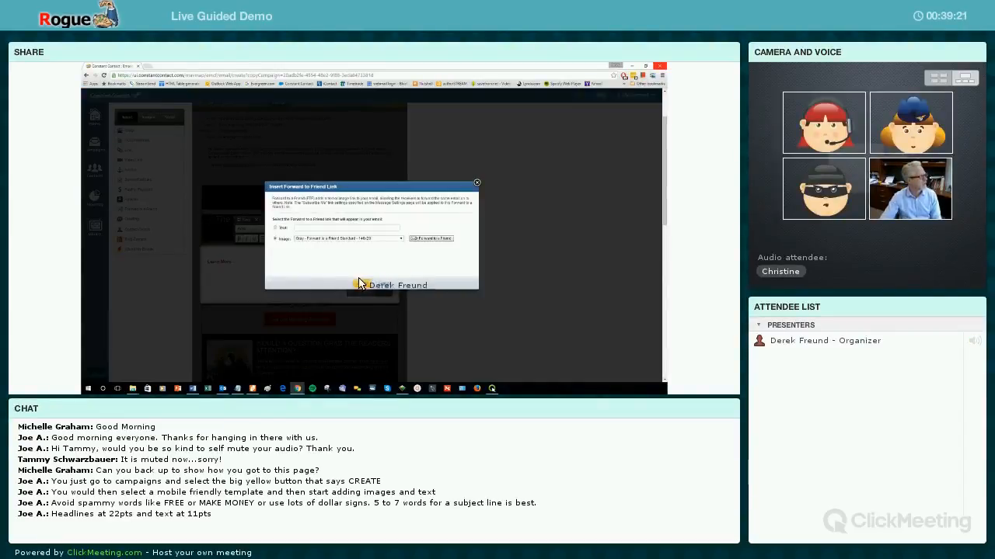
{"action": "left_click", "coordinate": [360, 285]}
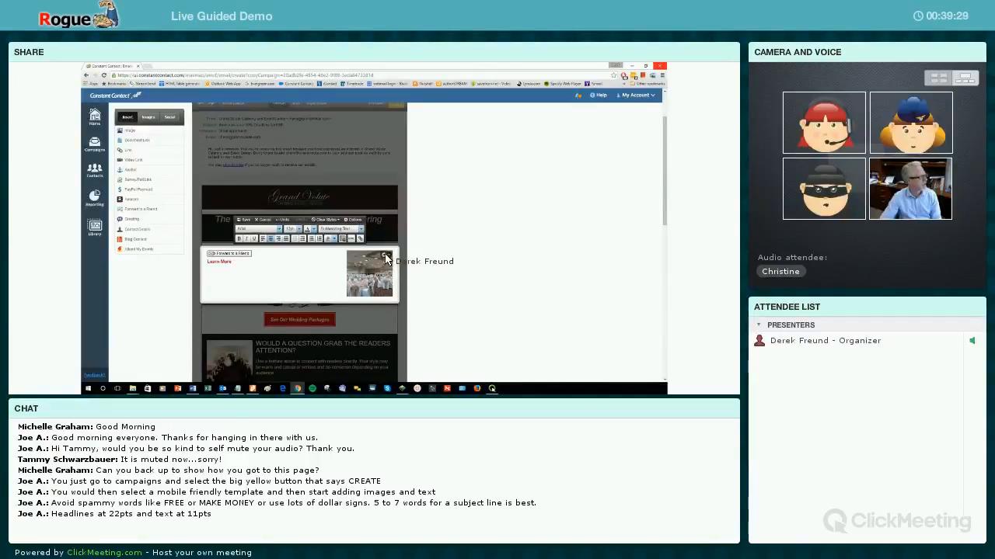
{"action": "left_click", "coordinate": [385, 256]}
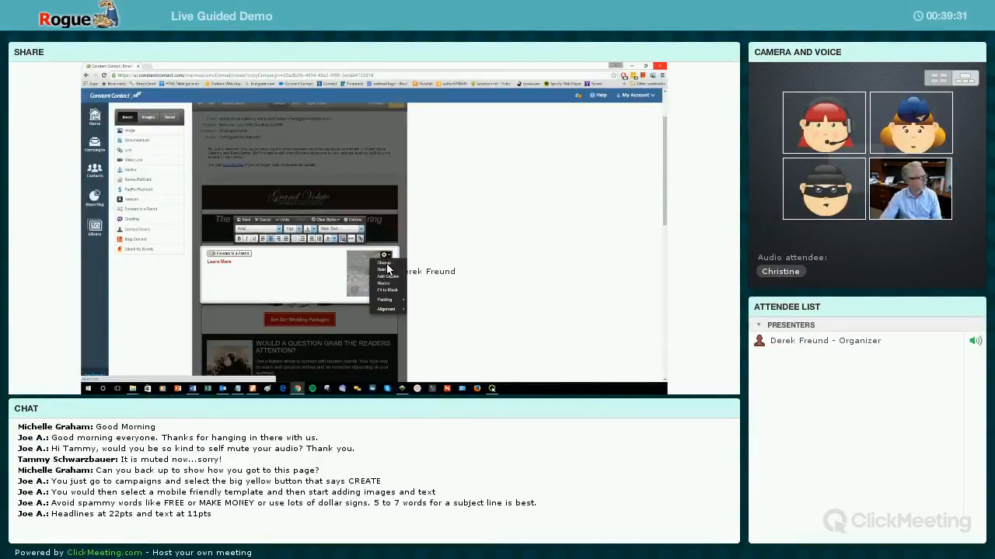
{"action": "left_click", "coordinate": [384, 269]}
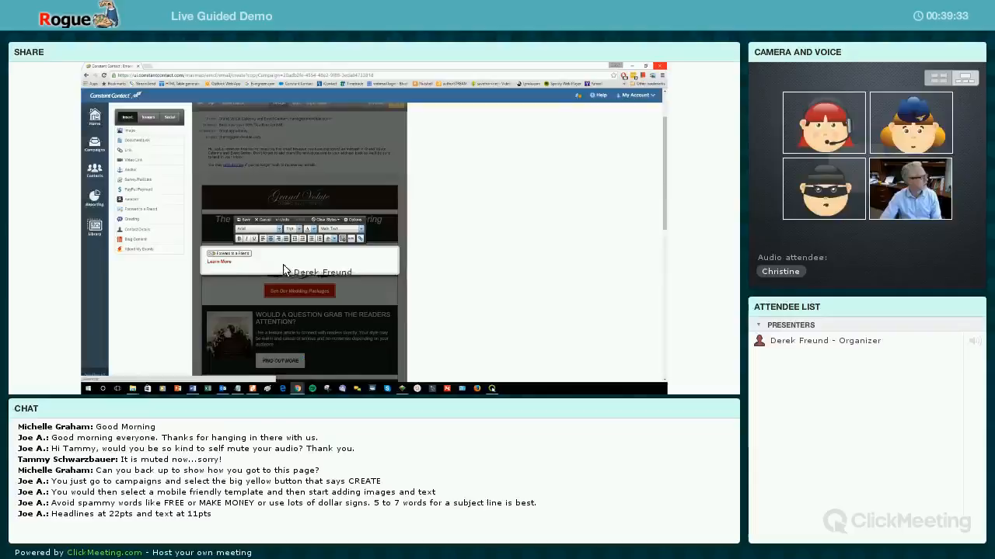
Right-align the Forward to a Friend image and add two line breaks in the article block
{"action": "triple_click", "coordinate": [240, 254]}
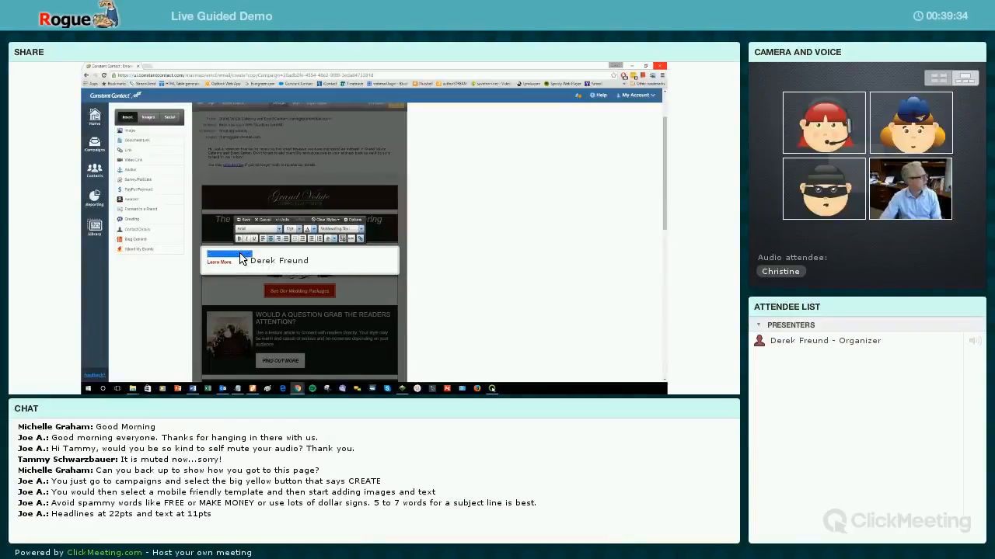
{"action": "left_click", "coordinate": [280, 239]}
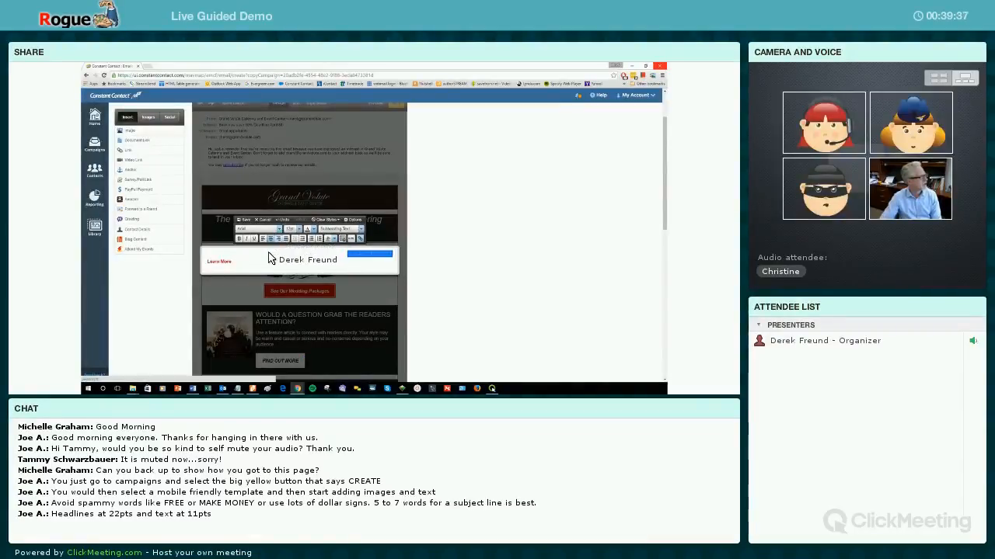
{"action": "left_click", "coordinate": [264, 255]}
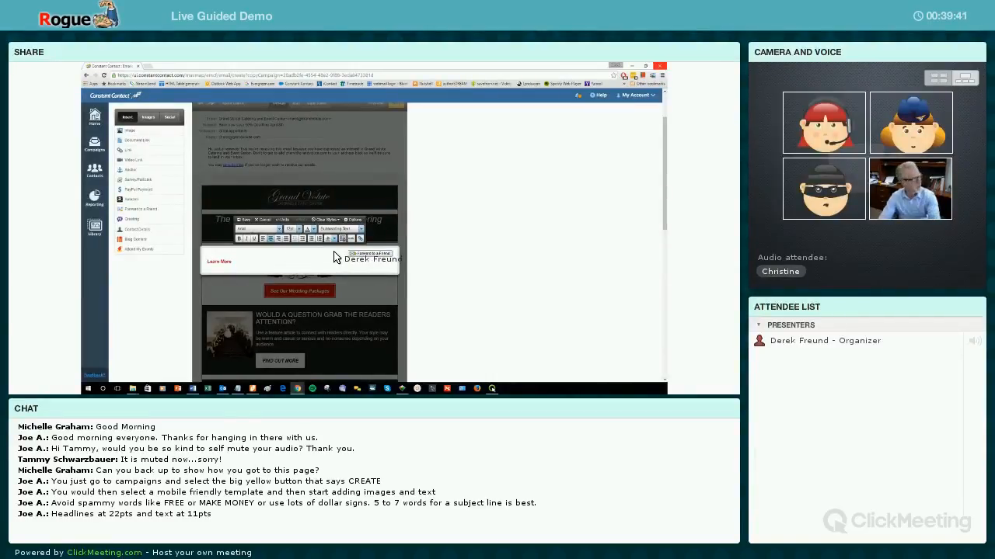
{"action": "key", "text": "Return"}
{"action": "key", "text": "Return"}
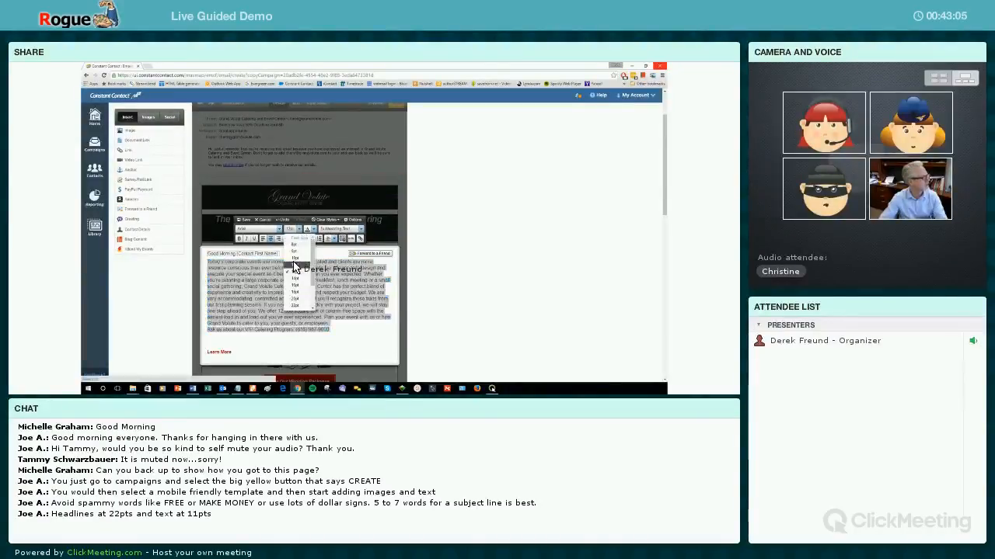
Set the font size of the article's greeting and body text to 11 pt
{"action": "left_click", "coordinate": [295, 264]}
{"action": "left_click", "coordinate": [289, 257]}
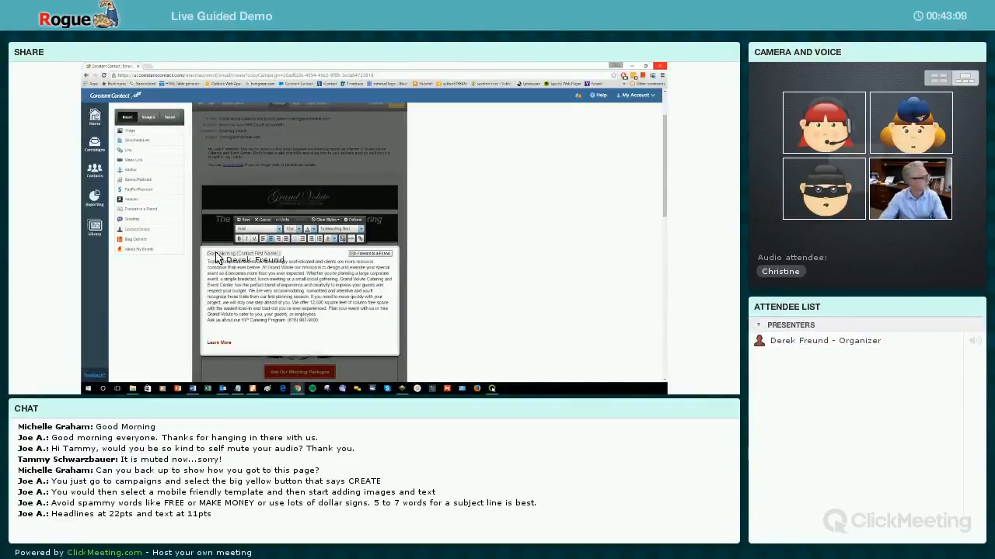
{"action": "left_click_drag", "start_coordinate": [209, 258], "coordinate": [320, 321]}
{"action": "left_click", "coordinate": [291, 228]}
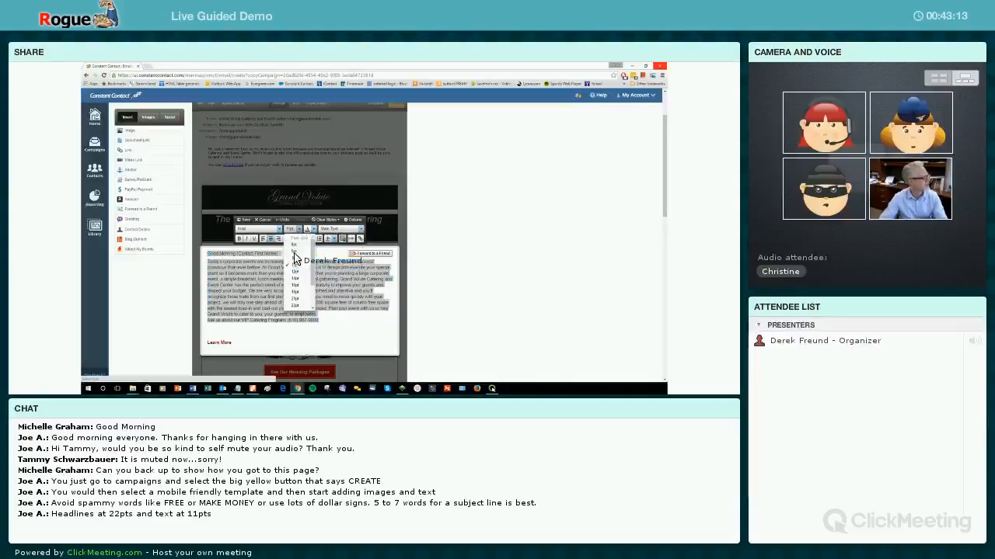
{"action": "left_click", "coordinate": [295, 265]}
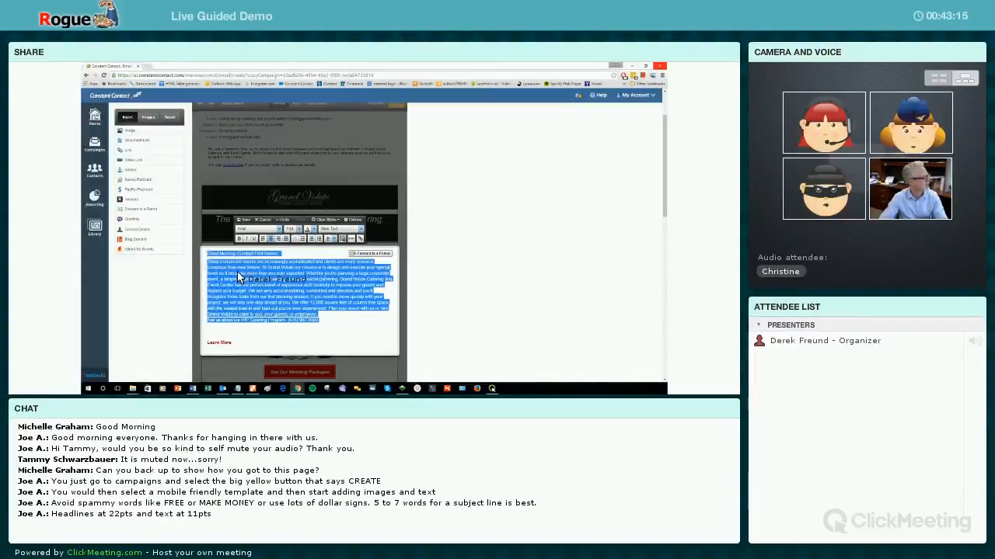
Add blank lines before "At Grand Volute our mission", "If you need to move quickly" and "Ask us about our VIP Catering Program", and save the article
{"action": "left_click", "coordinate": [238, 276]}
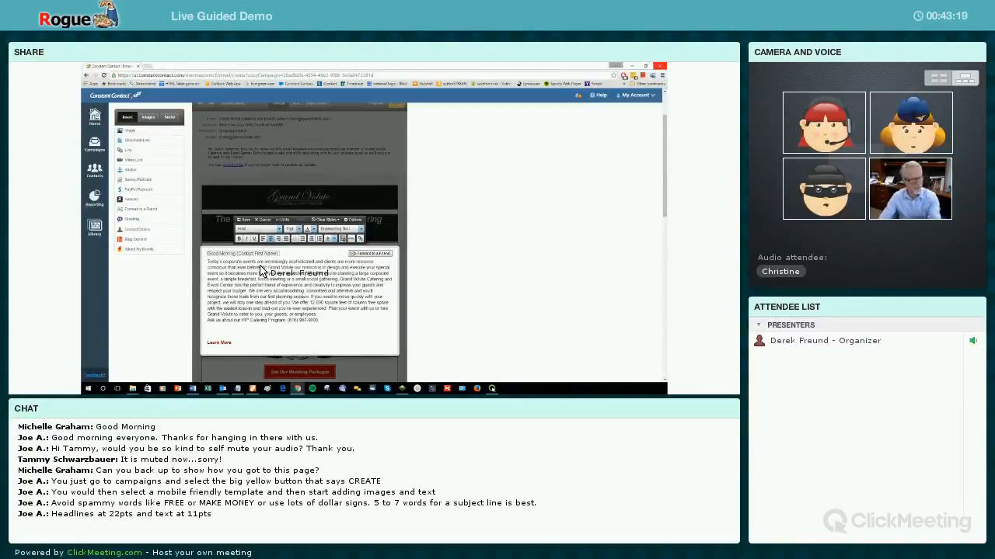
{"action": "key", "text": "Return"}
{"action": "key", "text": "Return"}
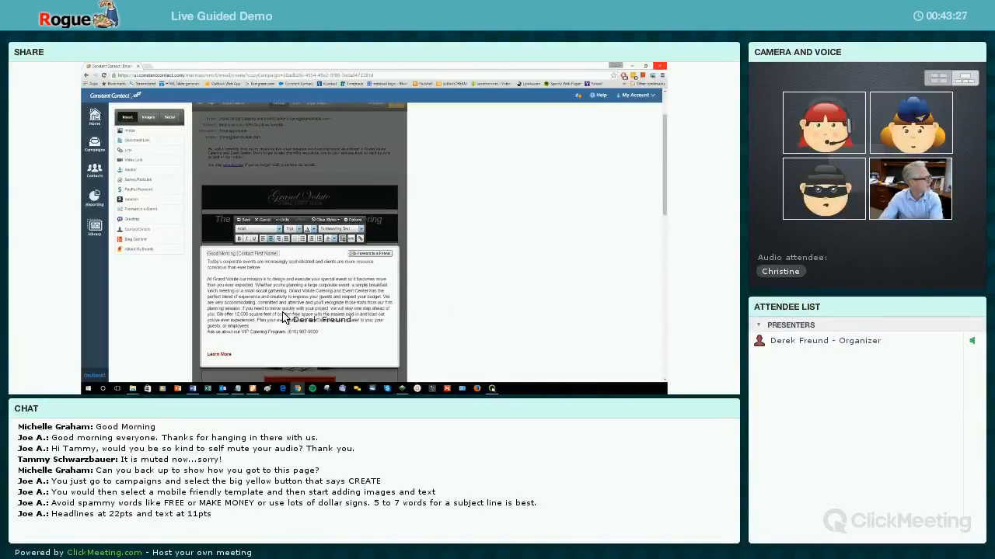
{"action": "left_click", "coordinate": [242, 308]}
{"action": "key", "text": "Return"}
{"action": "key", "text": "Return"}
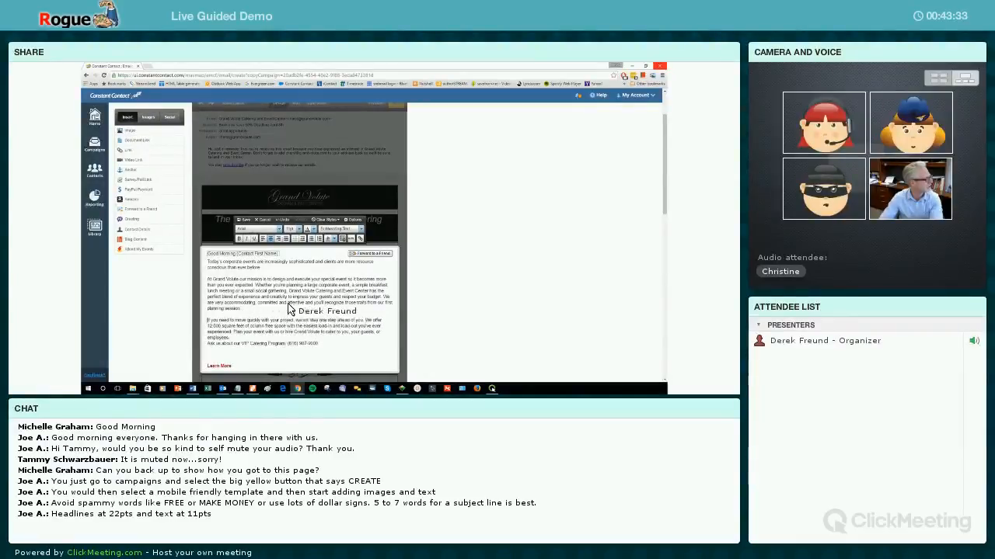
{"action": "left_click", "coordinate": [233, 338]}
{"action": "key", "text": "Return"}
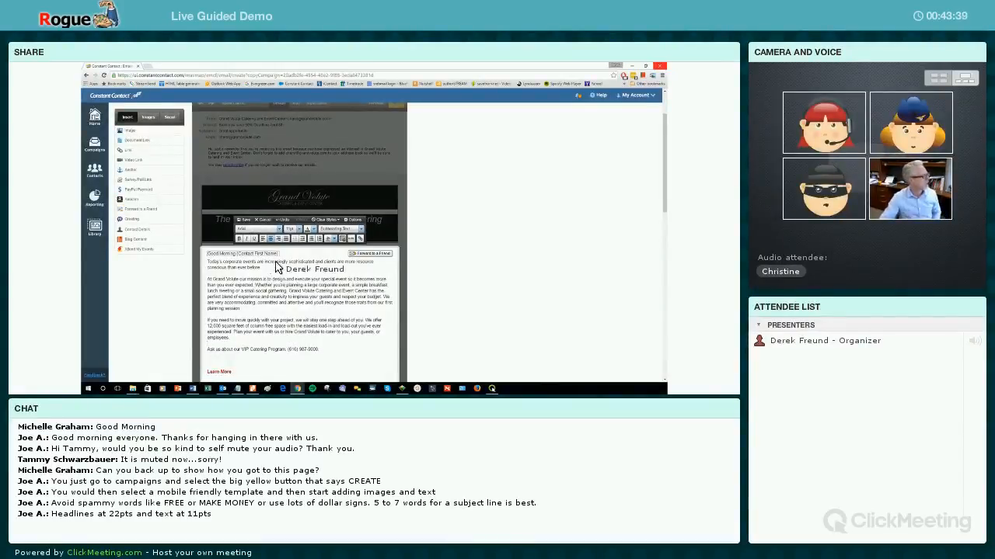
{"action": "left_click", "coordinate": [244, 221]}
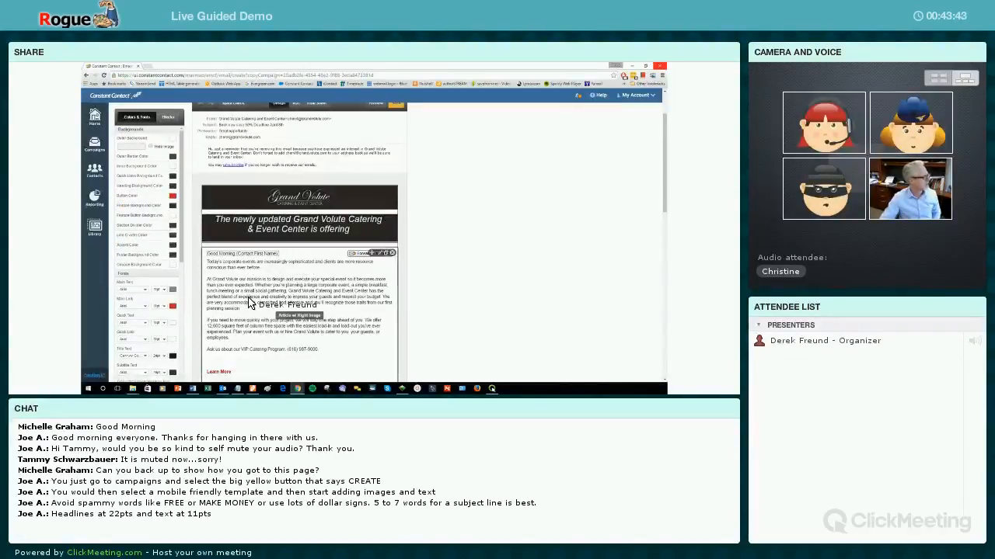
{"action": "scroll", "coordinate": [248, 303], "scroll_direction": "down", "scroll_amount": 1}
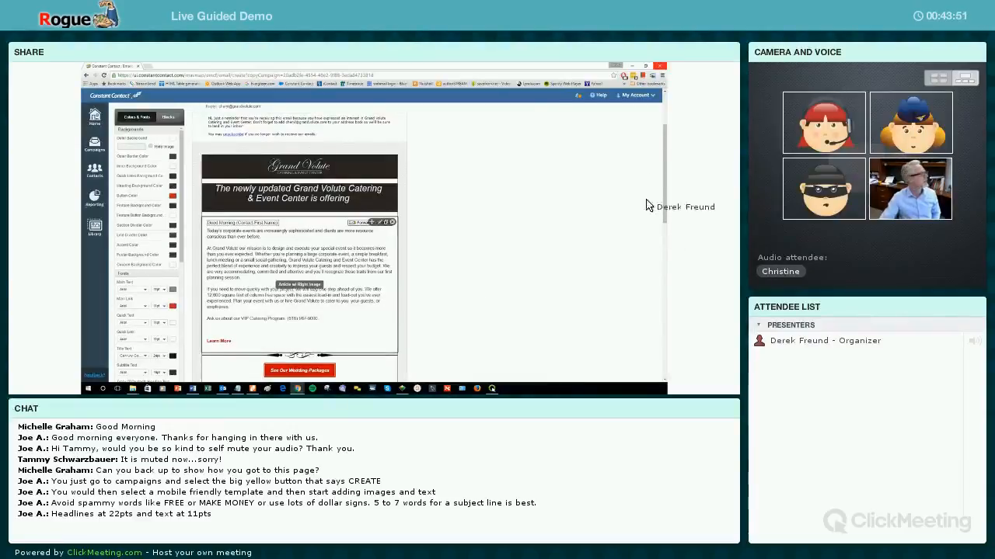
{"action": "left_click", "coordinate": [146, 67]}
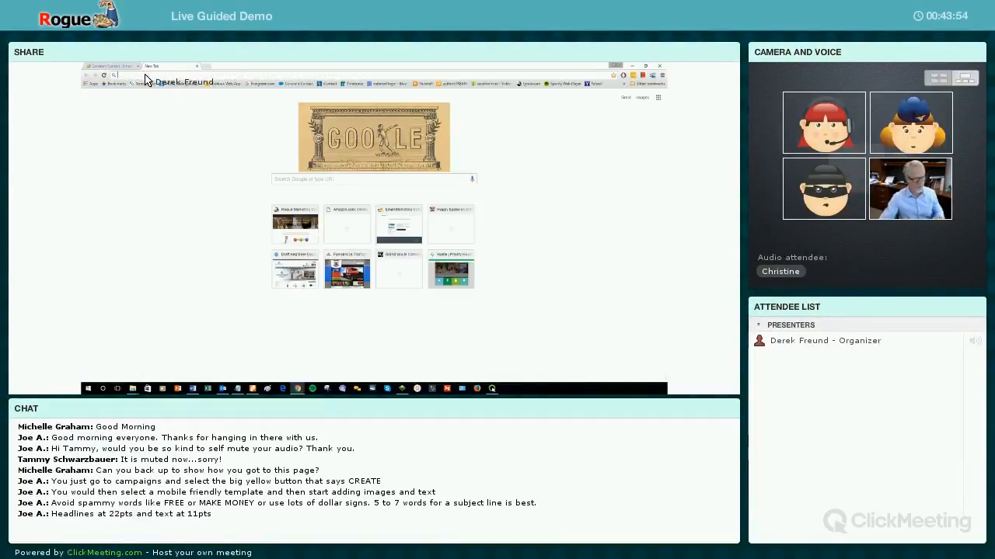
{"action": "type", "text": "g"}
{"action": "key", "text": "Return"}
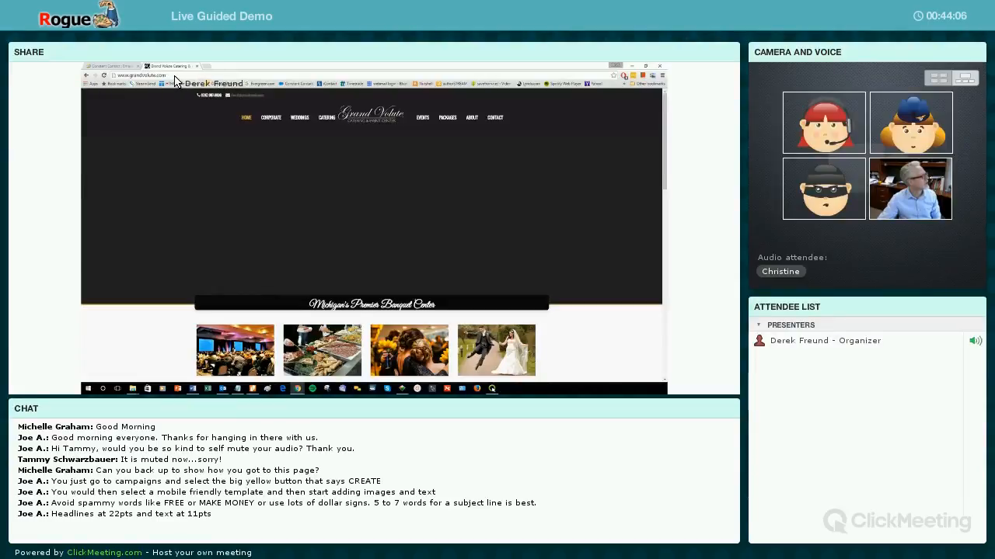
{"action": "left_click", "coordinate": [147, 75]}
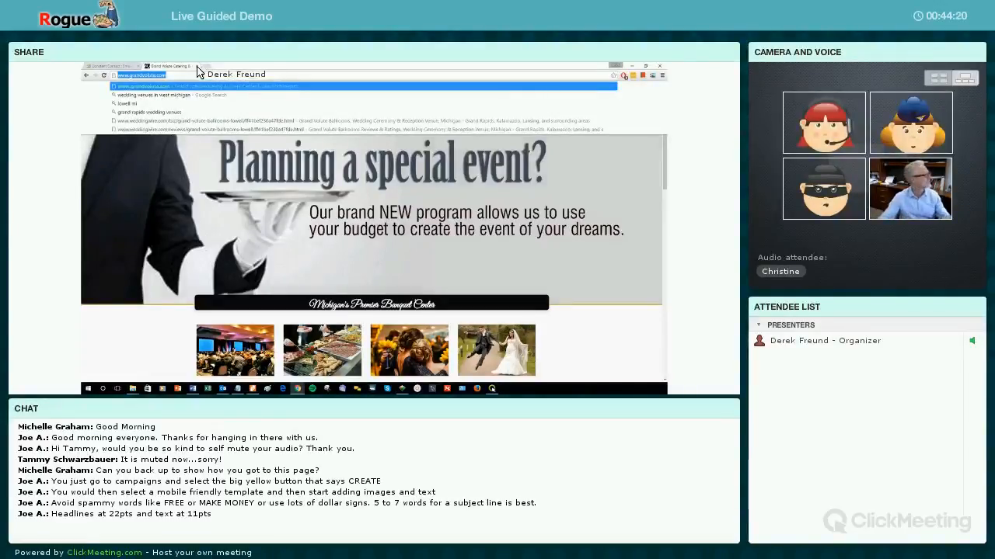
{"action": "left_click_drag", "start_coordinate": [482, 100], "coordinate": [668, 101]}
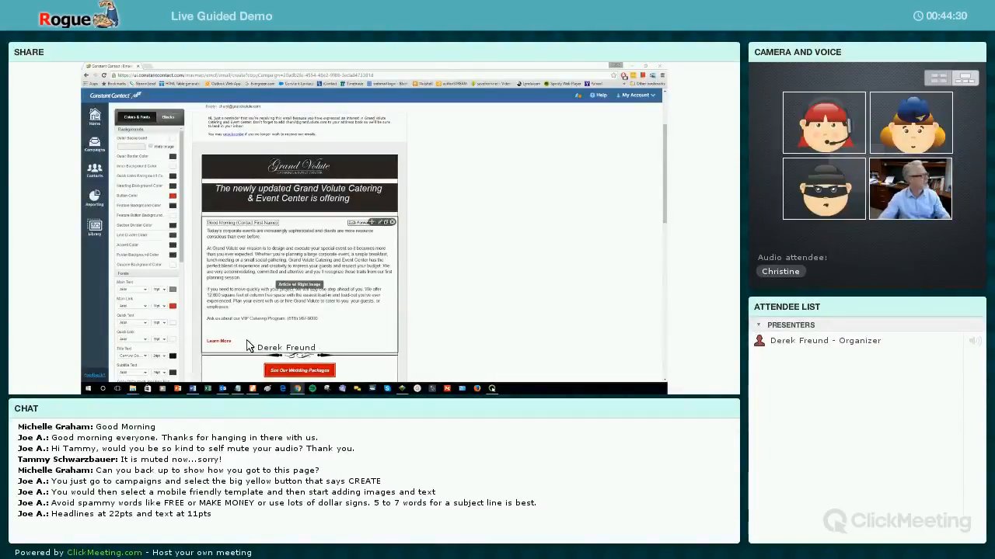
Link the article's "Learn More" text to the copied Grand Volute web address and save the article
{"action": "left_click", "coordinate": [381, 224]}
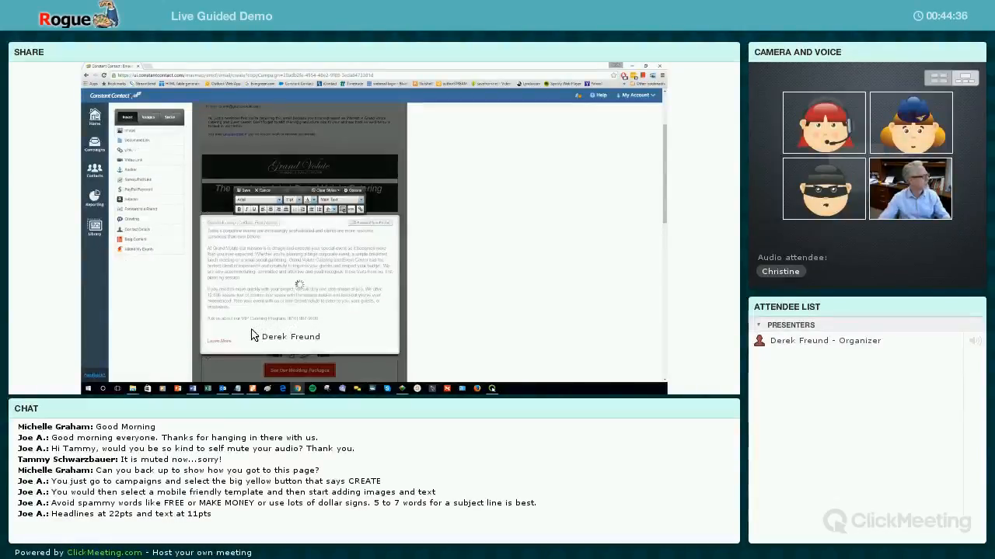
{"action": "left_click_drag", "start_coordinate": [238, 344], "coordinate": [209, 345]}
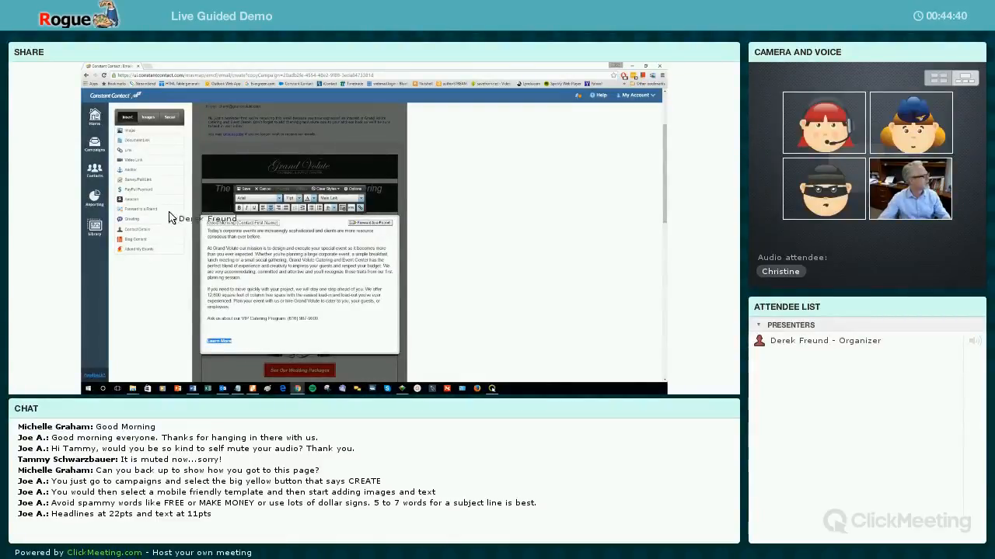
{"action": "left_click", "coordinate": [177, 151]}
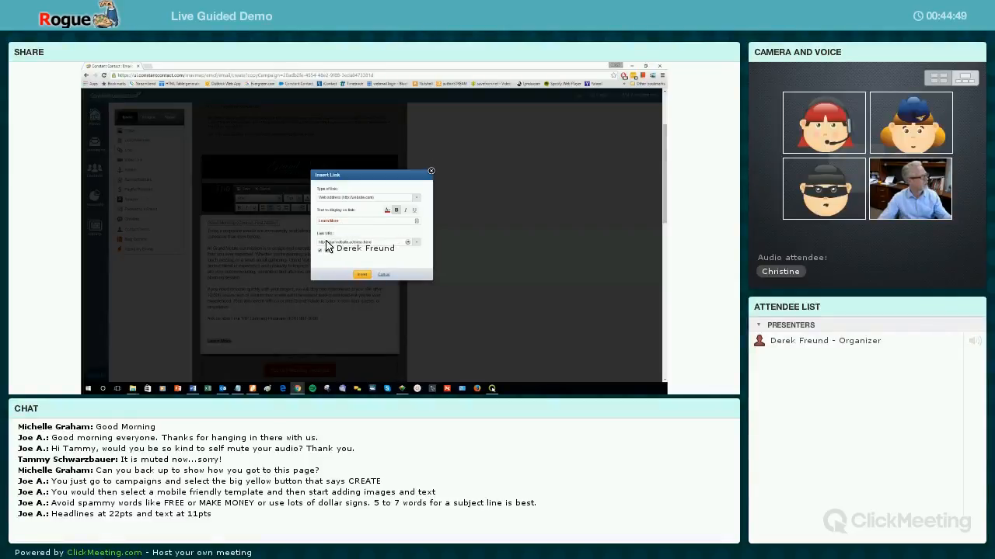
{"action": "right_click", "coordinate": [327, 245]}
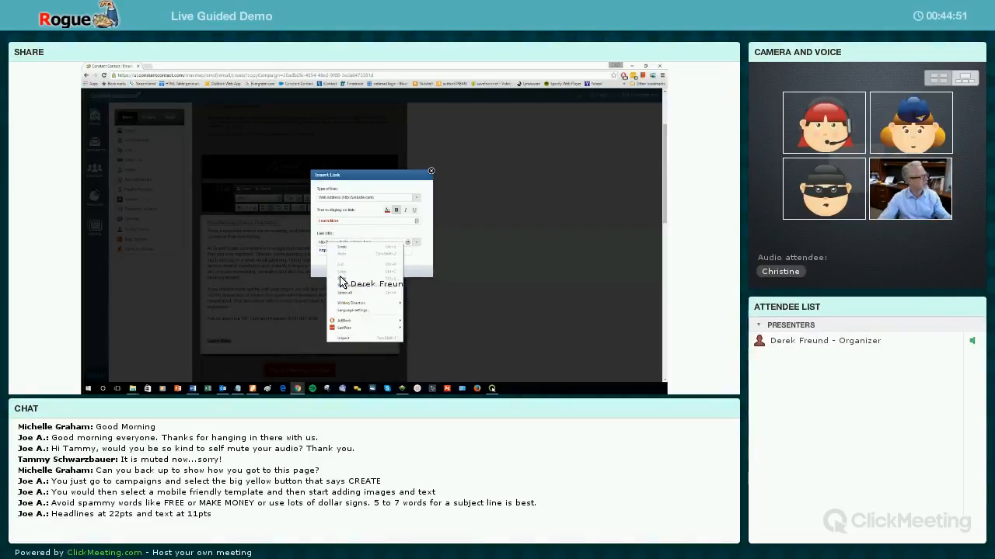
{"action": "left_click", "coordinate": [336, 278]}
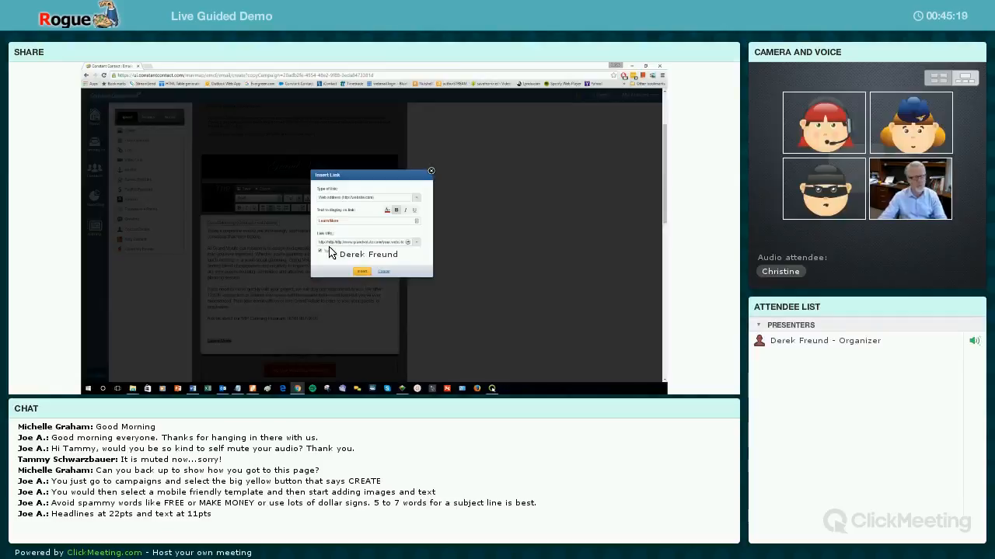
{"action": "left_click", "coordinate": [362, 272]}
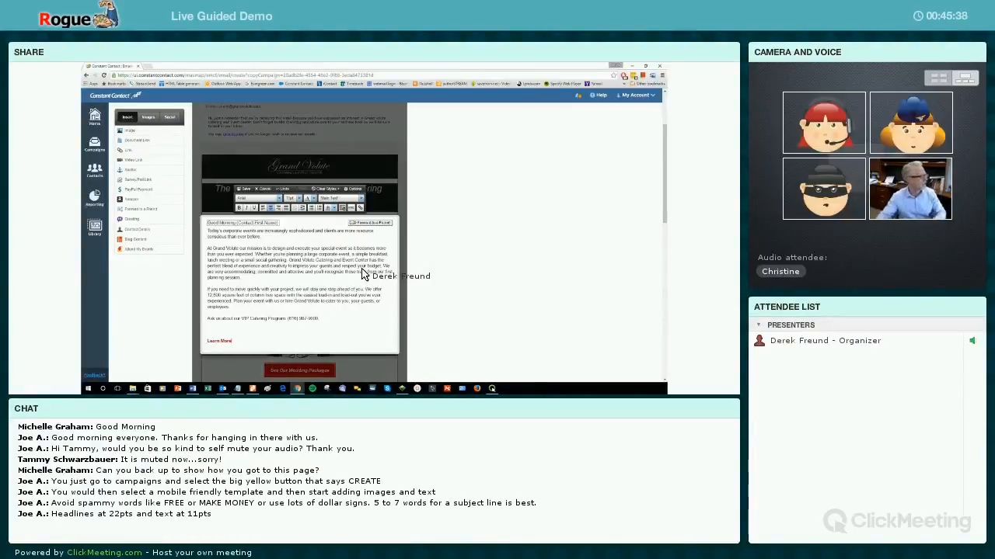
{"action": "left_click", "coordinate": [245, 190]}
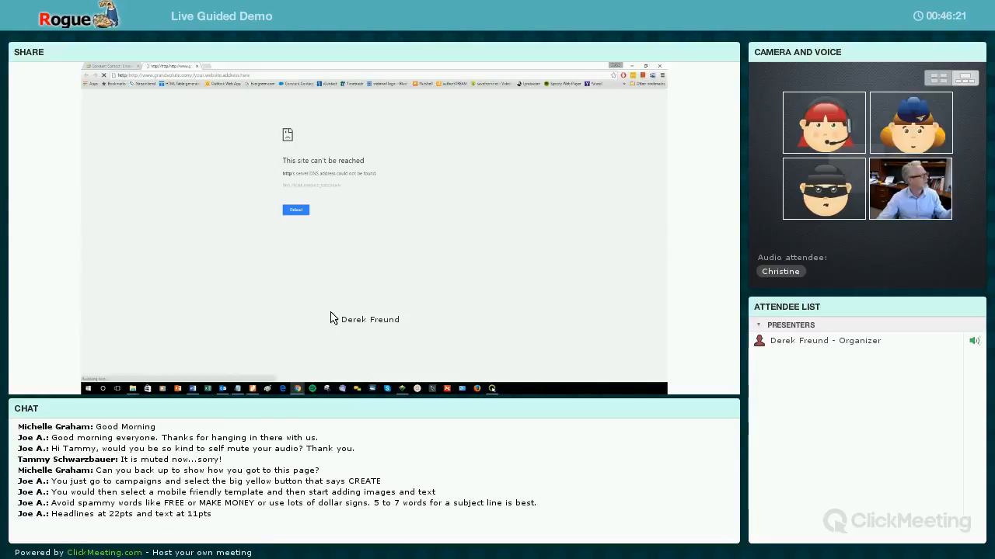
Reload the Grand Volute website, open its Corporate page, select the page's web address and close the tab
{"action": "left_click", "coordinate": [296, 212]}
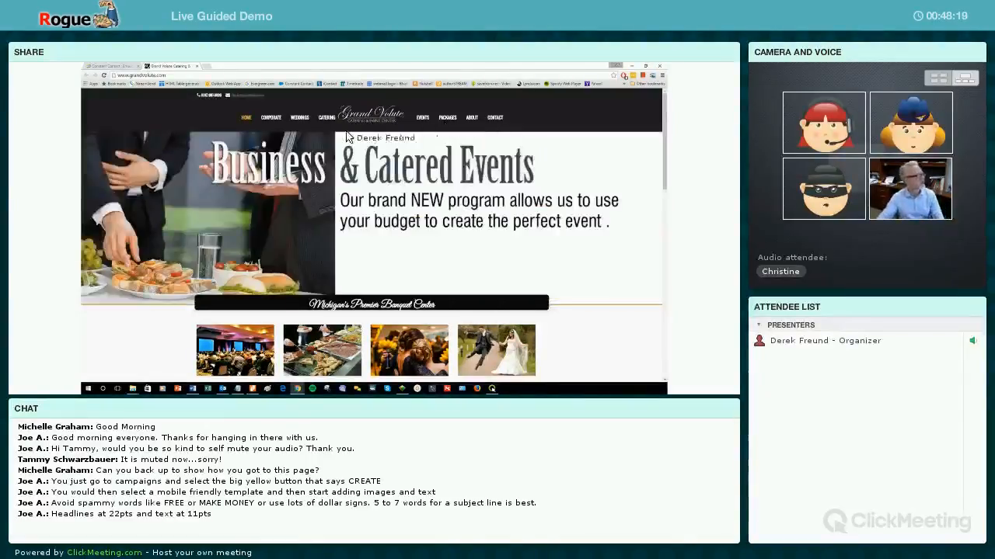
{"action": "left_click", "coordinate": [272, 118]}
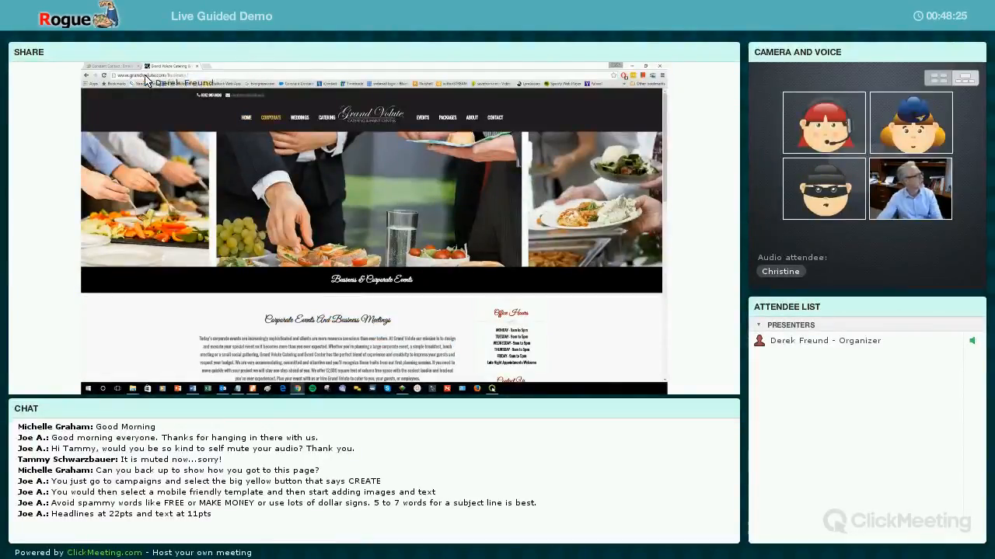
{"action": "left_click", "coordinate": [119, 75]}
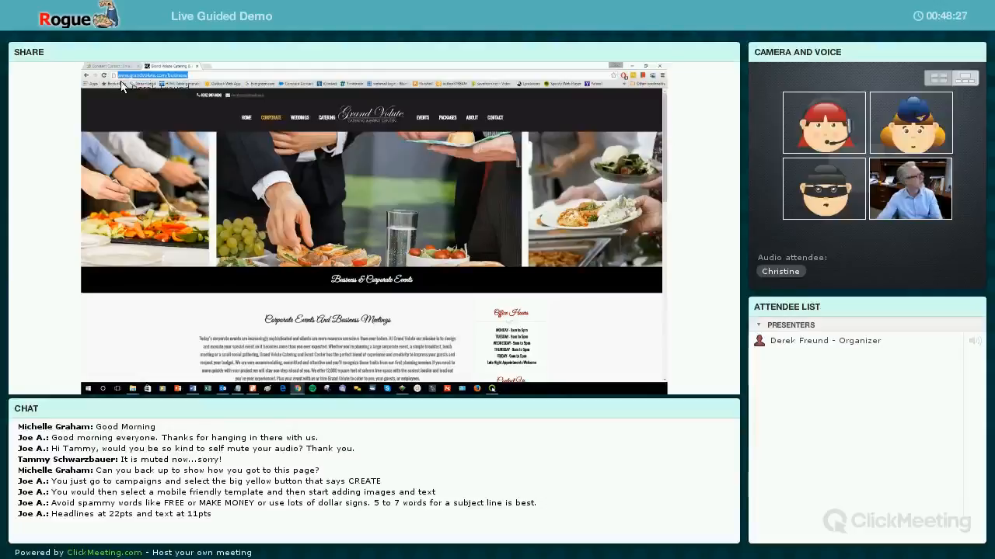
{"action": "right_click", "coordinate": [120, 76]}
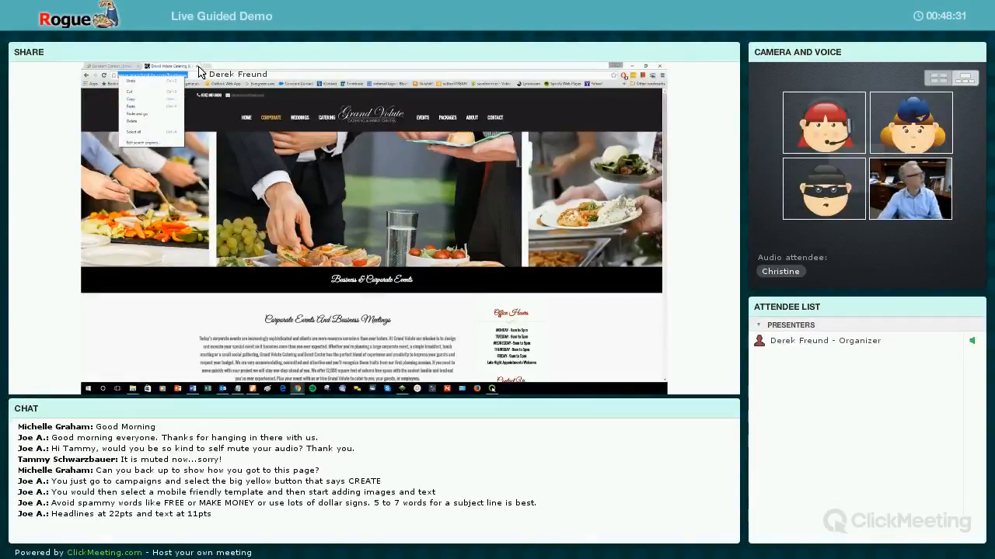
{"action": "left_click", "coordinate": [198, 68]}
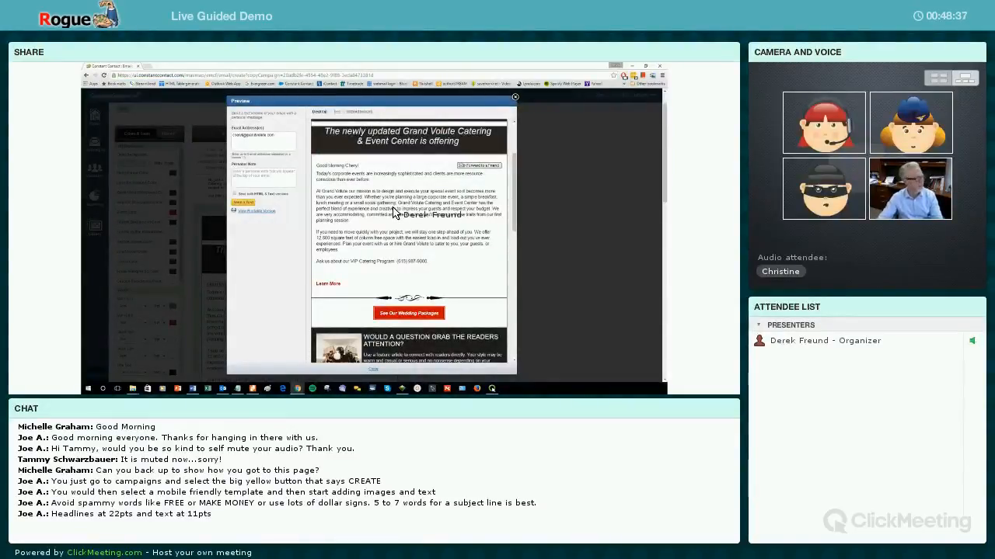
Look through the email preview, checking the message header, the Grand Volute banner and the article text
{"action": "scroll", "coordinate": [396, 215], "scroll_direction": "up", "scroll_amount": 3}
{"action": "scroll", "coordinate": [395, 220], "scroll_direction": "up", "scroll_amount": 2}
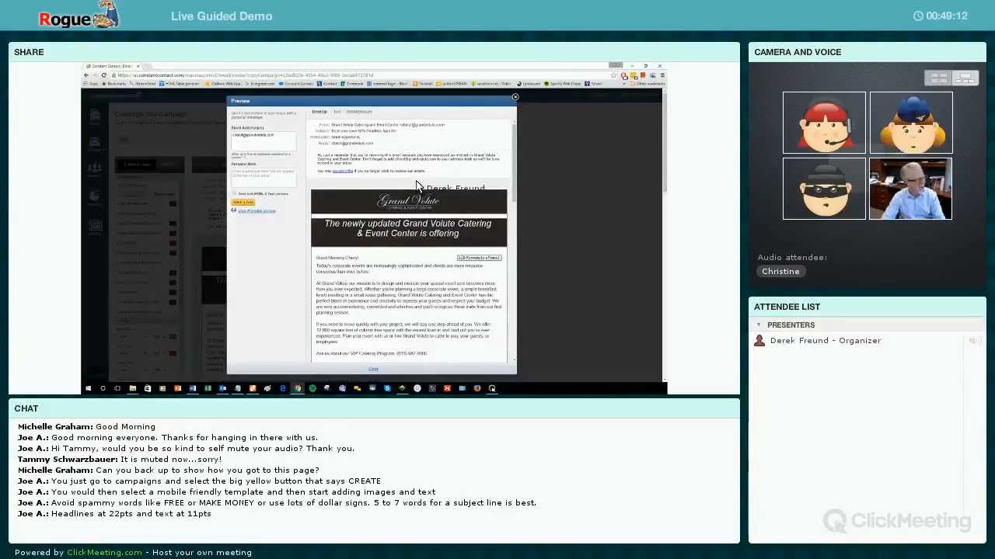
{"action": "scroll", "coordinate": [412, 196], "scroll_direction": "down", "scroll_amount": 3}
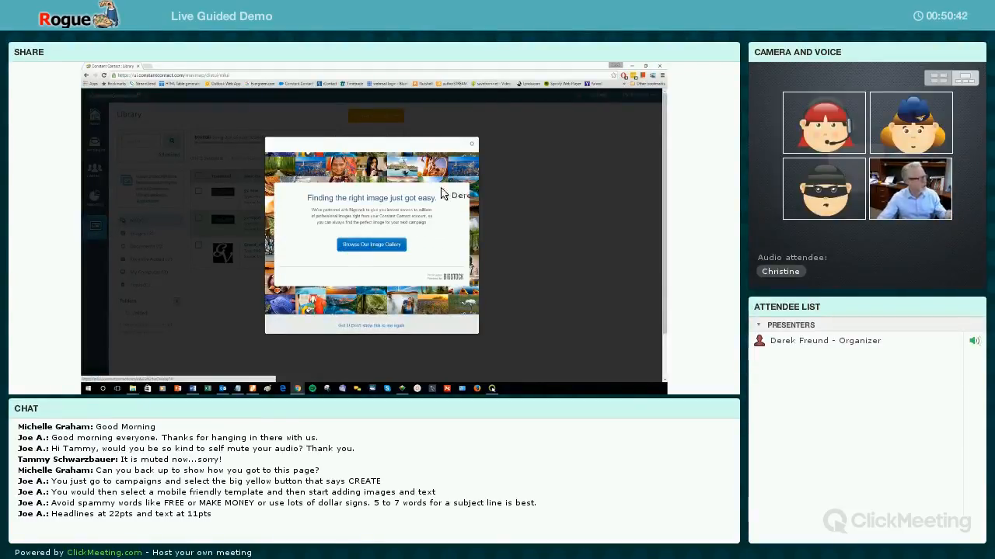
Dismiss the stock image promotion and start an upload to the library from My Computer
{"action": "left_click", "coordinate": [471, 145]}
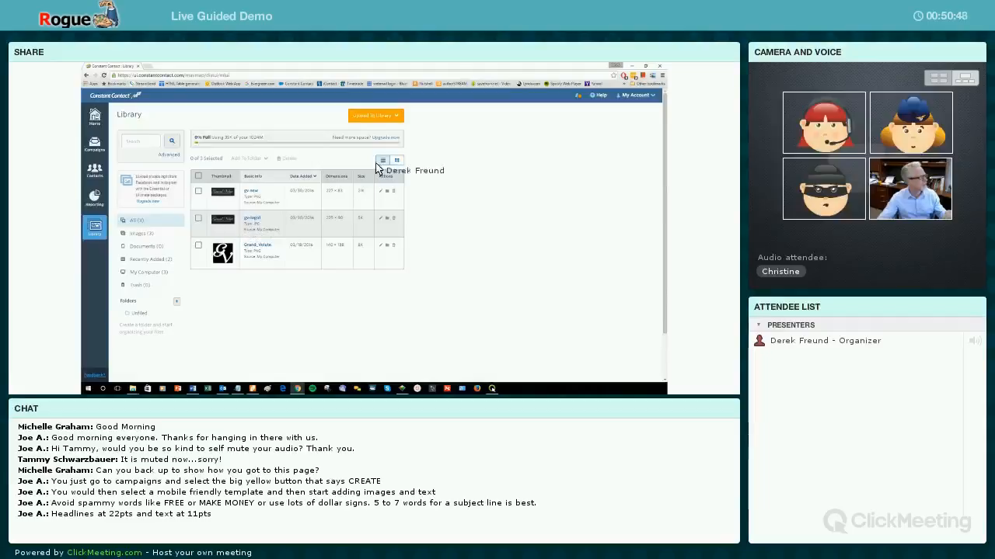
{"action": "left_click", "coordinate": [393, 118]}
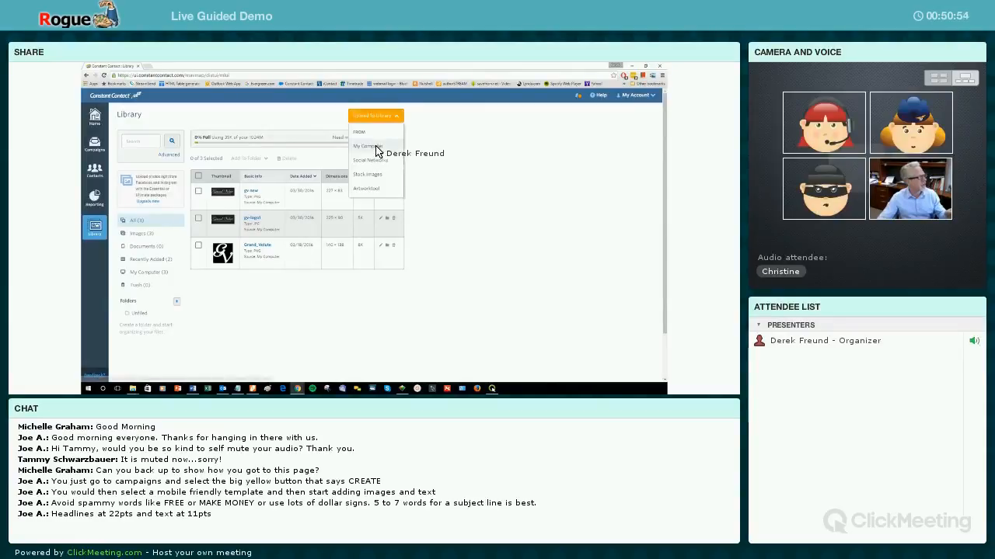
{"action": "left_click", "coordinate": [375, 147]}
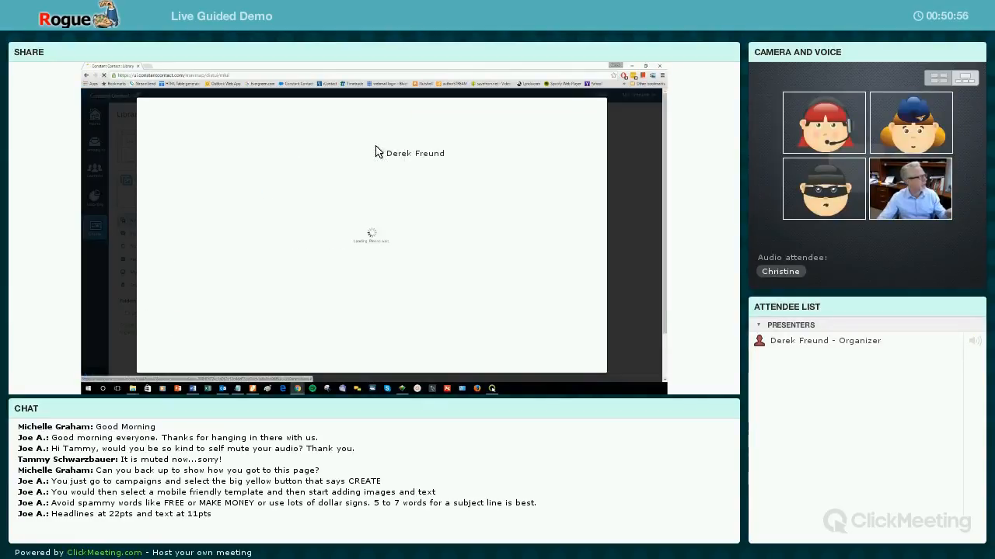
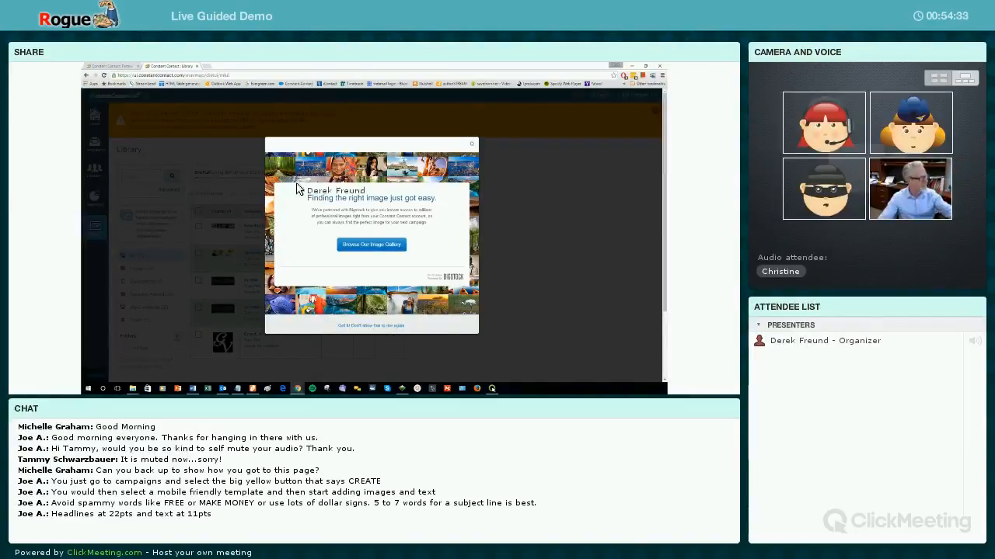
Dismiss the stock image promotion and upload VIP_flyer.pdf from the computer's Grand Volute folder to the library
{"action": "left_click", "coordinate": [472, 147]}
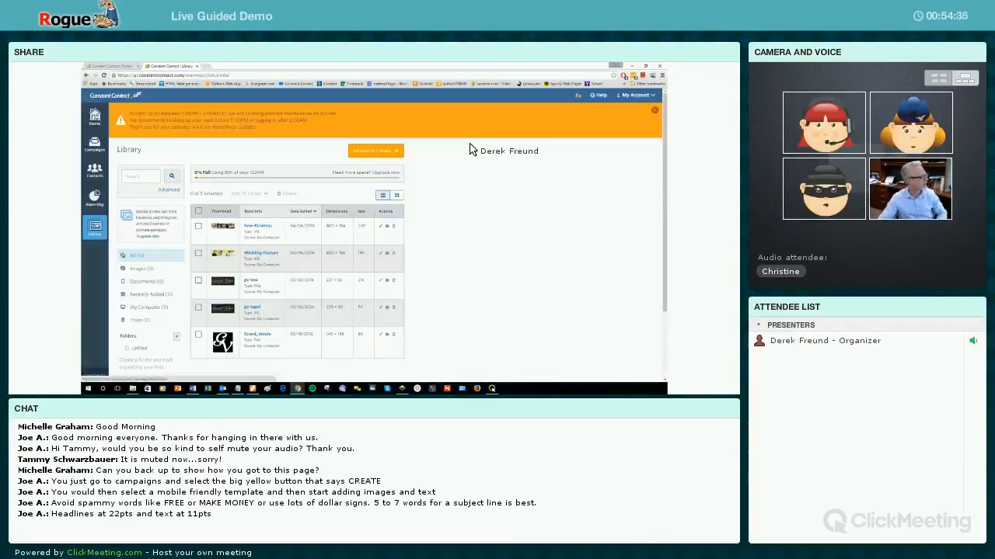
{"action": "left_click", "coordinate": [147, 282]}
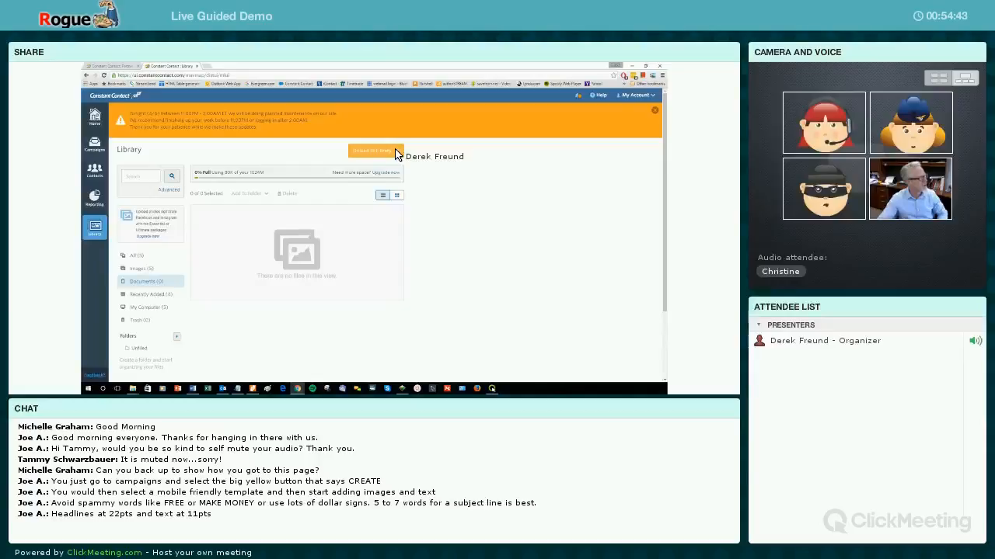
{"action": "left_click", "coordinate": [395, 153]}
{"action": "left_click", "coordinate": [377, 186]}
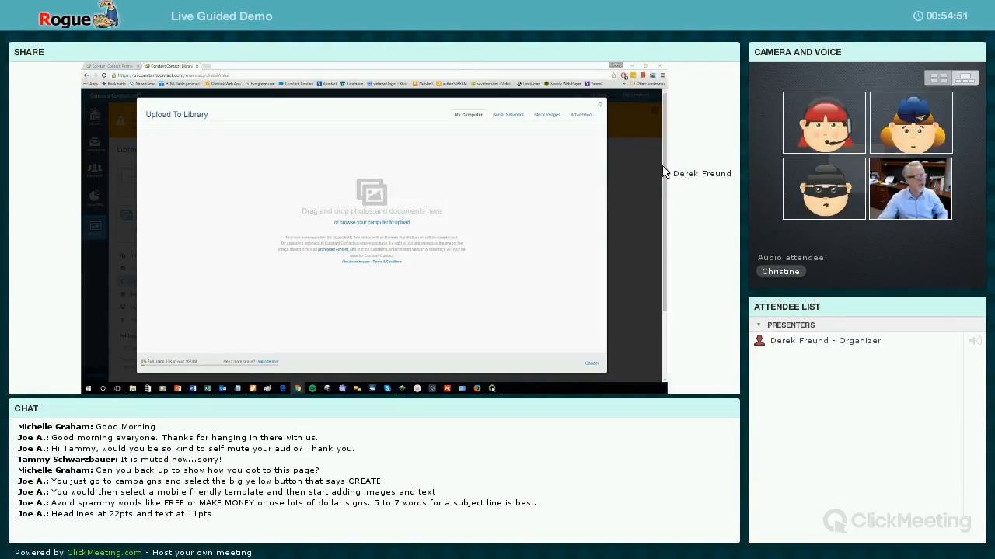
{"action": "left_click_drag", "start_coordinate": [663, 166], "coordinate": [661, 190]}
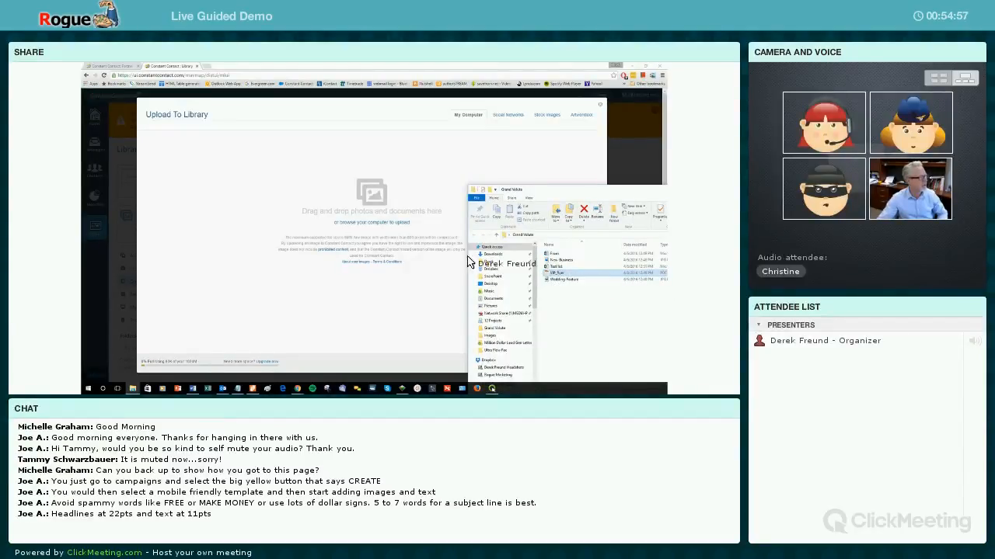
{"action": "left_click_drag", "start_coordinate": [426, 254], "coordinate": [343, 242]}
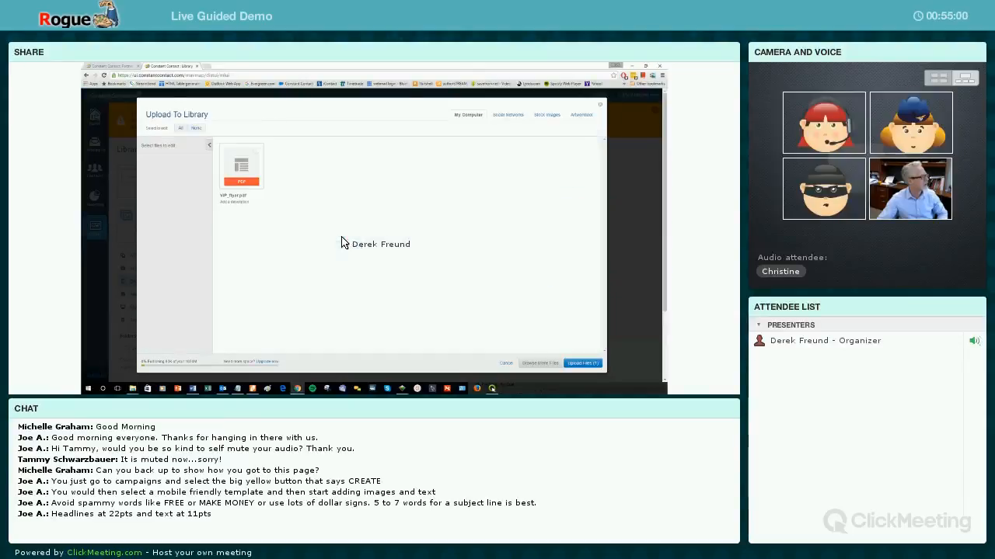
{"action": "left_click", "coordinate": [582, 363]}
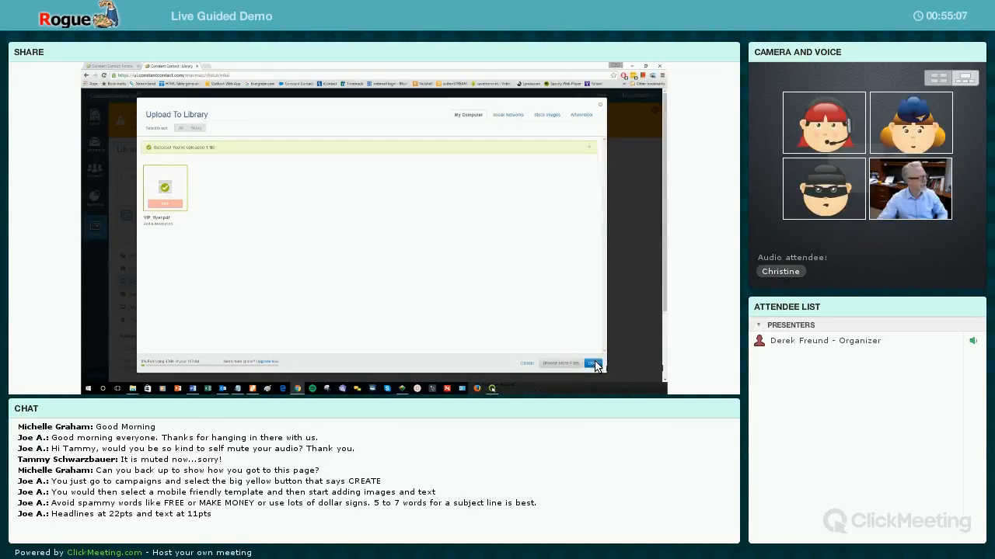
{"action": "left_click", "coordinate": [593, 364]}
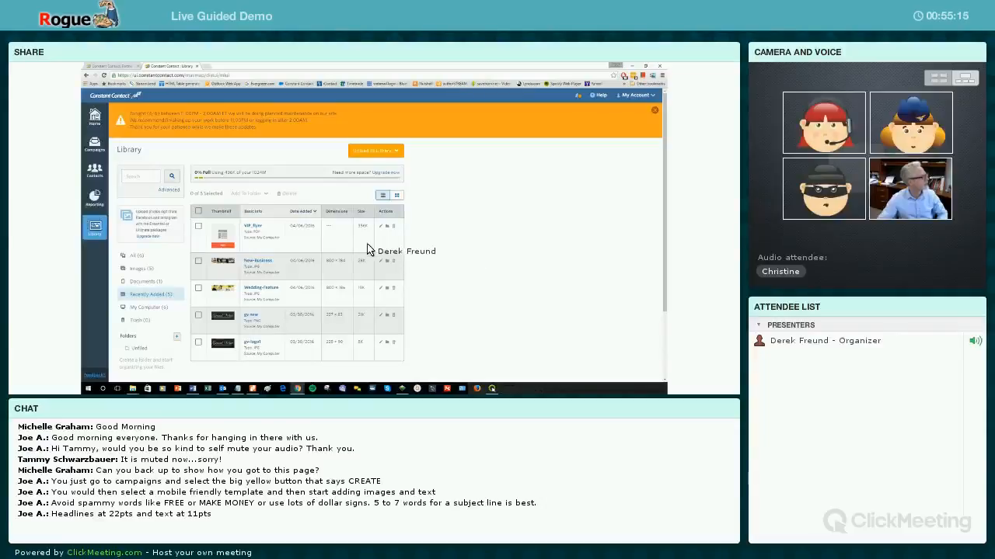
Open the April 6 Live Guided Demo Campaign Design Email Template for editing and delete both "Would a question grab the readers attention?" blocks
{"action": "left_click", "coordinate": [95, 145]}
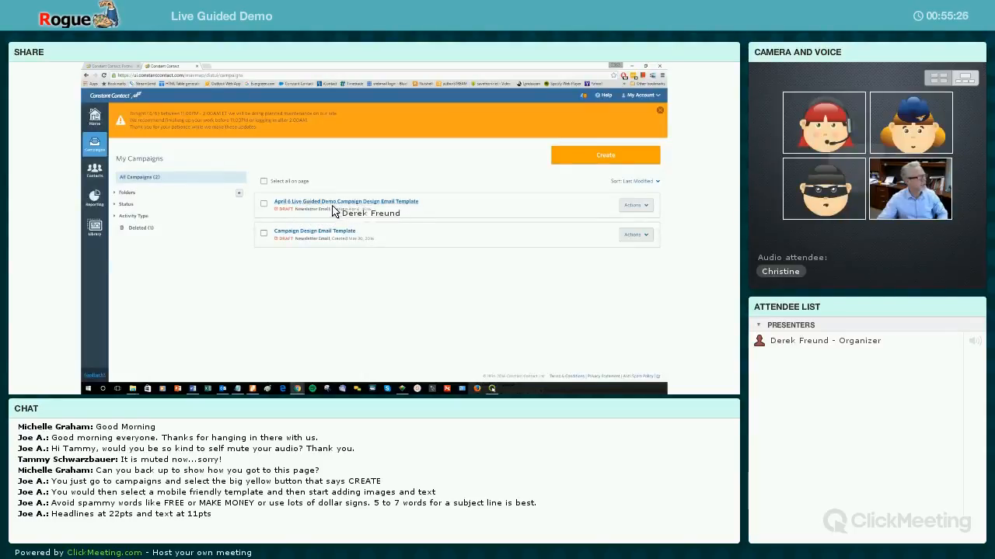
{"action": "left_click", "coordinate": [645, 206]}
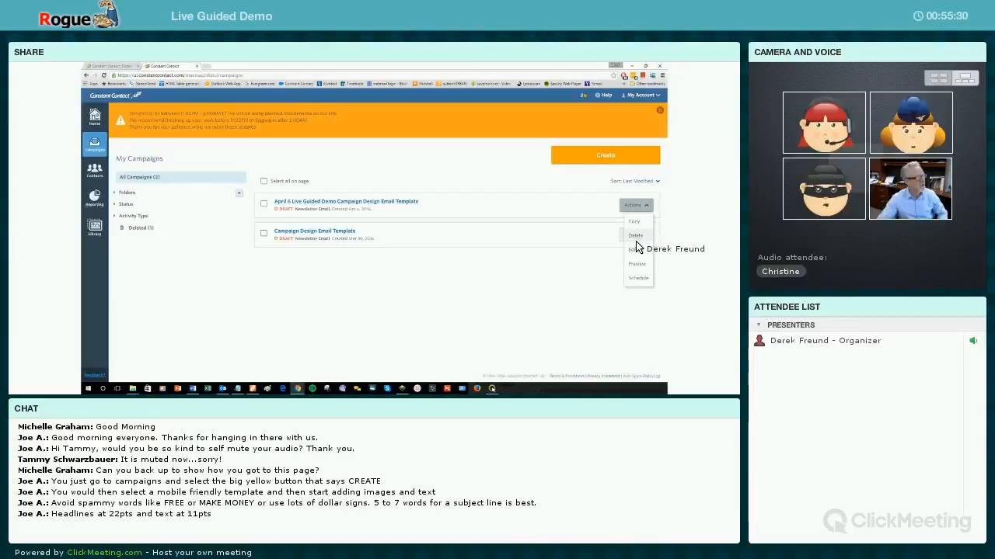
{"action": "left_click", "coordinate": [634, 250]}
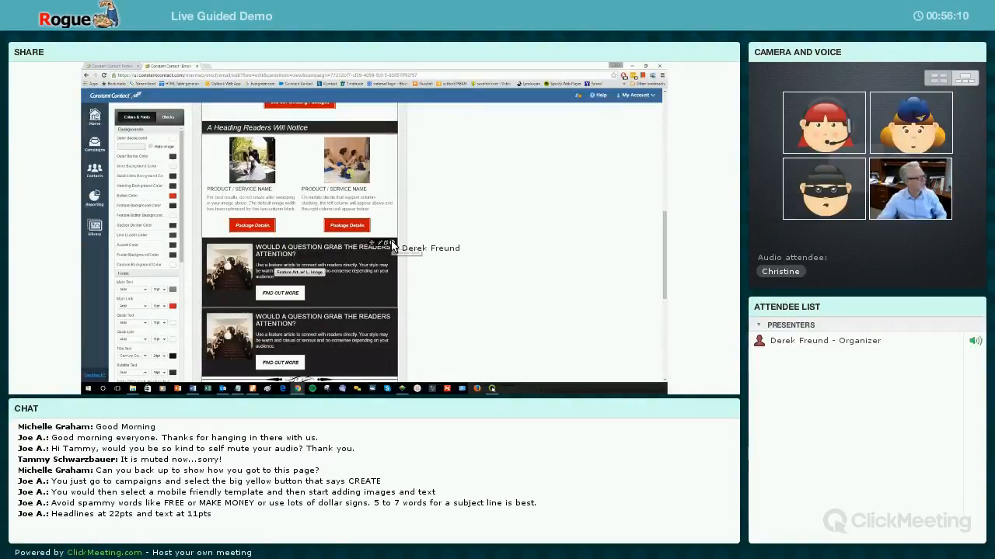
{"action": "left_click", "coordinate": [391, 245]}
{"action": "left_click", "coordinate": [392, 245]}
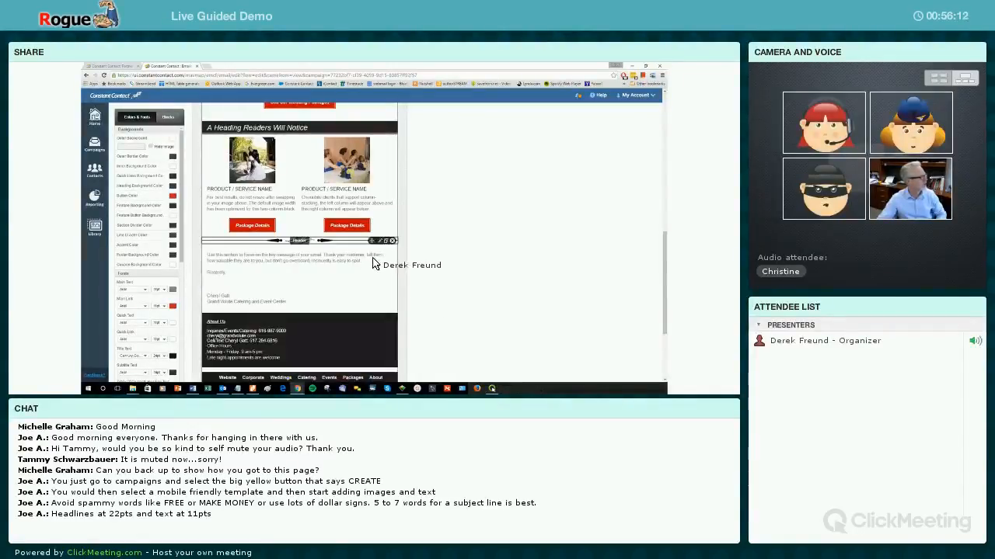
Delete the text "A Heading Readers Will Notice" from the heading block above the two products and set its alignment to centred
{"action": "scroll", "coordinate": [377, 262], "scroll_direction": "down", "scroll_amount": 1}
{"action": "scroll", "coordinate": [371, 266], "scroll_direction": "up", "scroll_amount": 5}
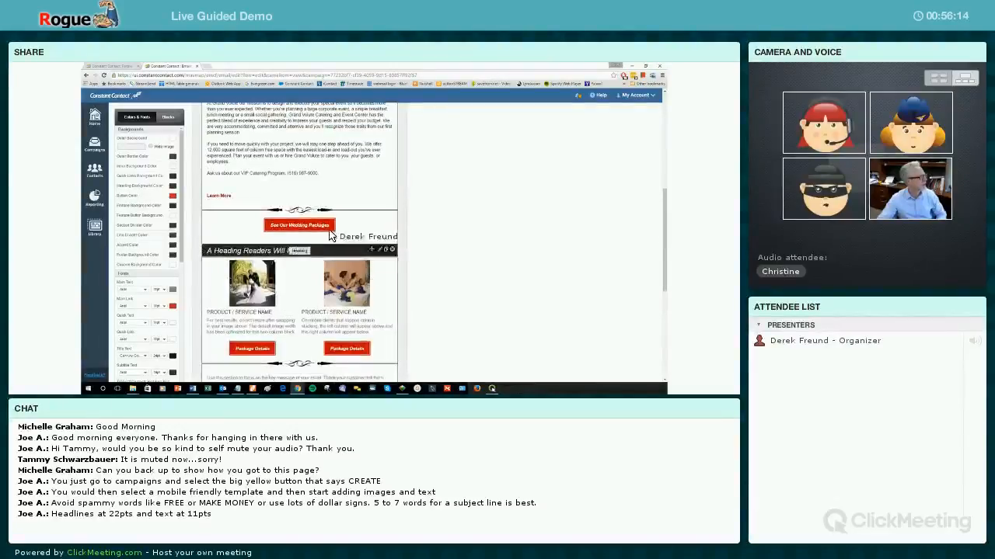
{"action": "left_click", "coordinate": [382, 251]}
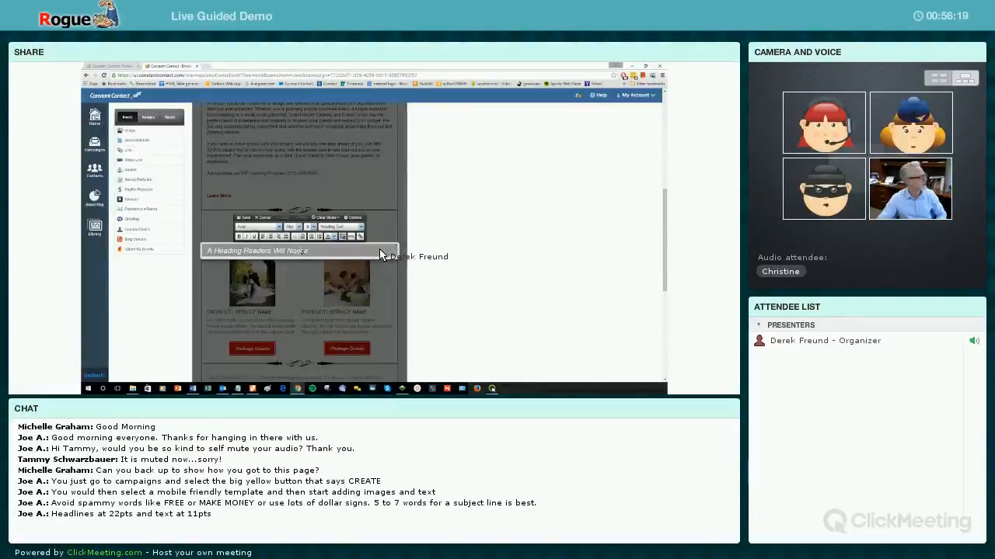
{"action": "left_click_drag", "start_coordinate": [326, 257], "coordinate": [208, 252]}
{"action": "key", "text": "BackSpace"}
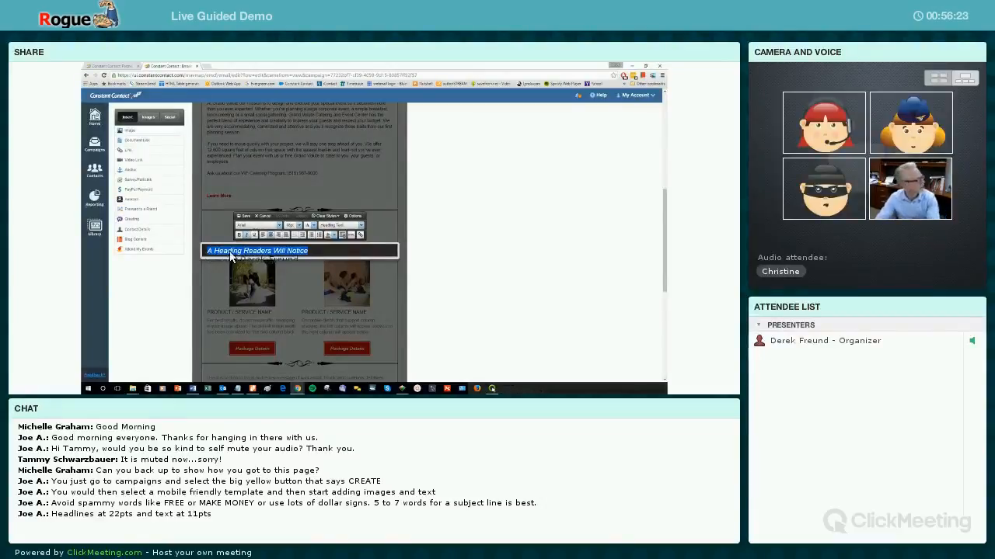
{"action": "left_click", "coordinate": [272, 236]}
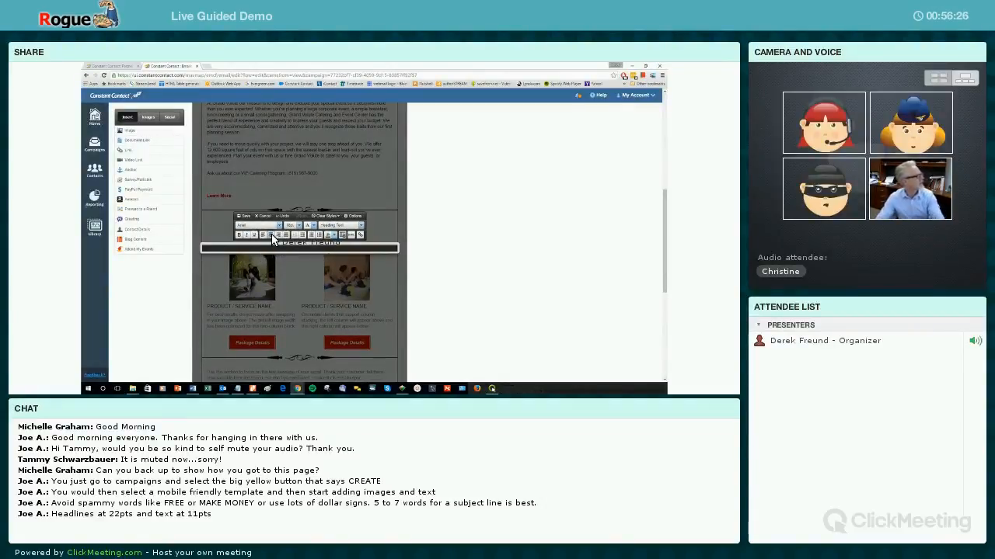
Insert the New-Business.jpg library image, slightly reduced in size, into the empty heading block and save the block
{"action": "left_click", "coordinate": [180, 130]}
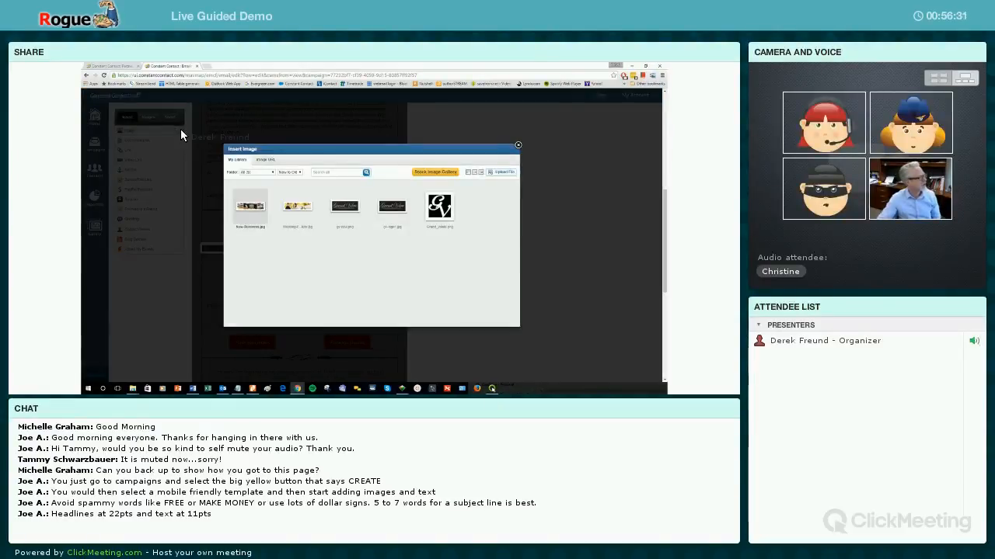
{"action": "left_click", "coordinate": [240, 208]}
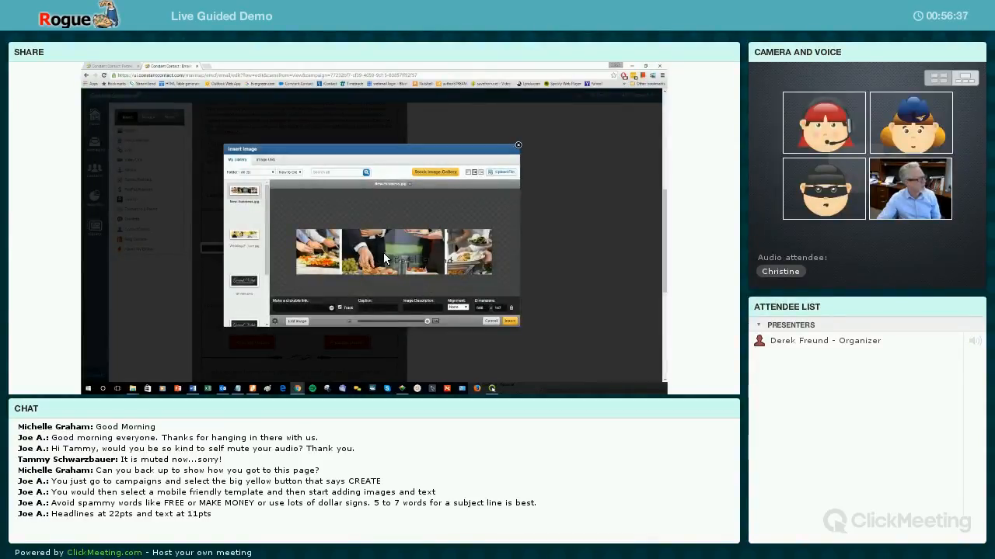
{"action": "mouse_move", "coordinate": [420, 320]}
{"action": "left_mouse_down"}
{"action": "mouse_move", "coordinate": [392, 320]}
{"action": "mouse_move", "coordinate": [412, 319]}
{"action": "left_mouse_up"}
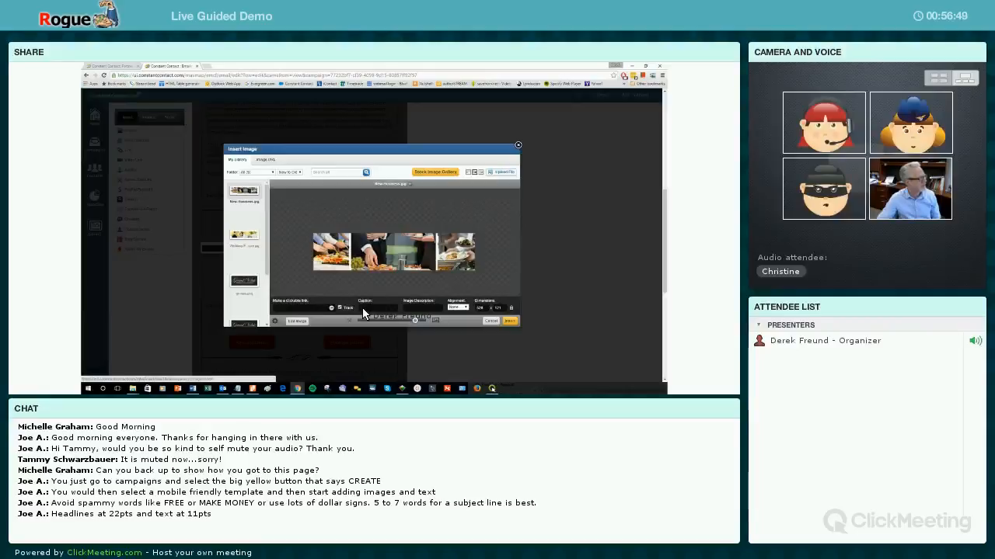
{"action": "left_click", "coordinate": [510, 321]}
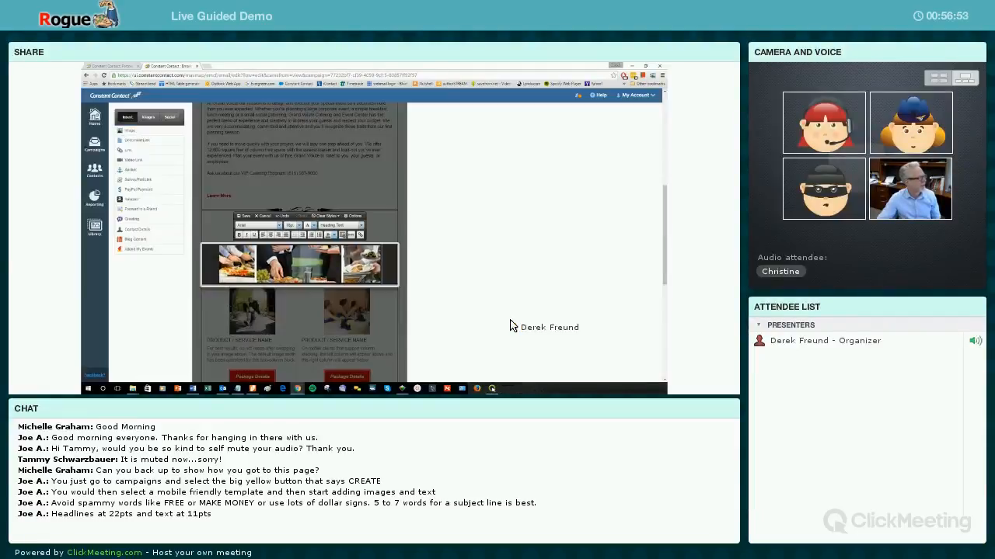
{"action": "left_click", "coordinate": [246, 216]}
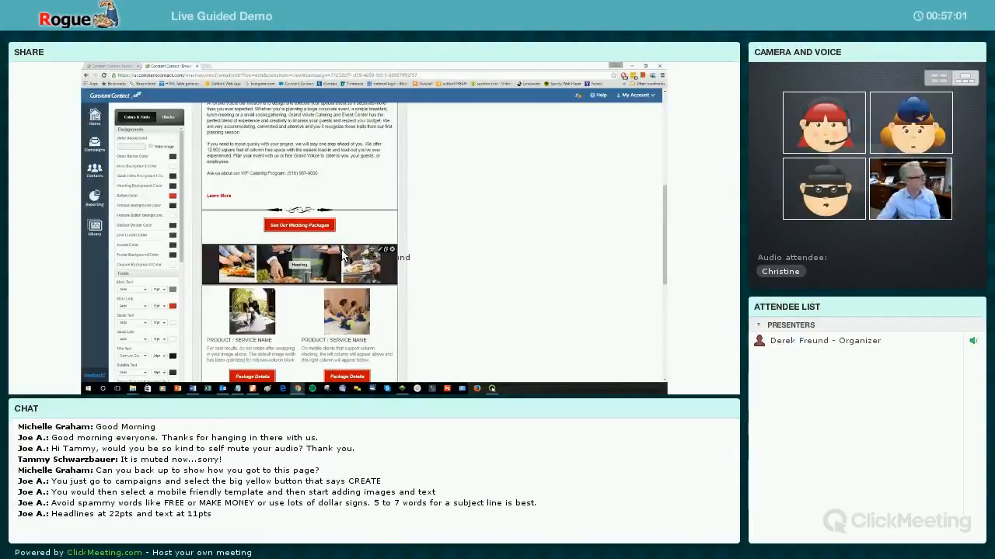
Enlarge the catering photo strip in the heading block until it fills the block's full width and save the block
{"action": "left_click", "coordinate": [381, 254]}
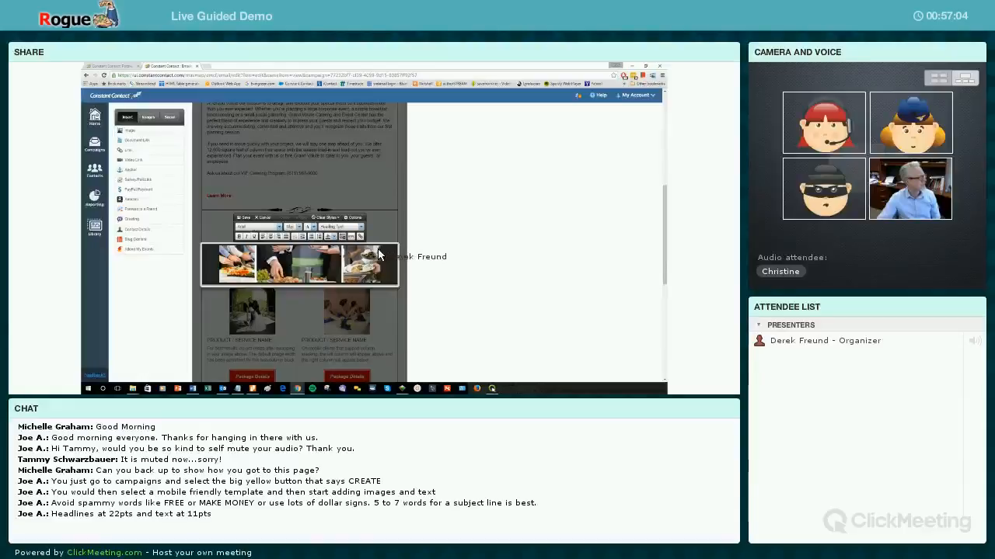
{"action": "left_click", "coordinate": [377, 253]}
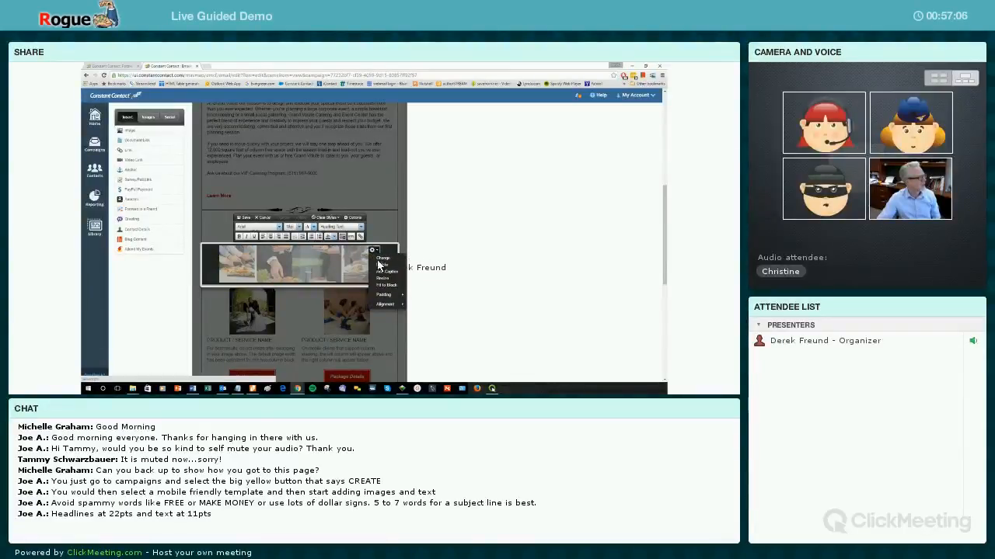
{"action": "left_click", "coordinate": [381, 280]}
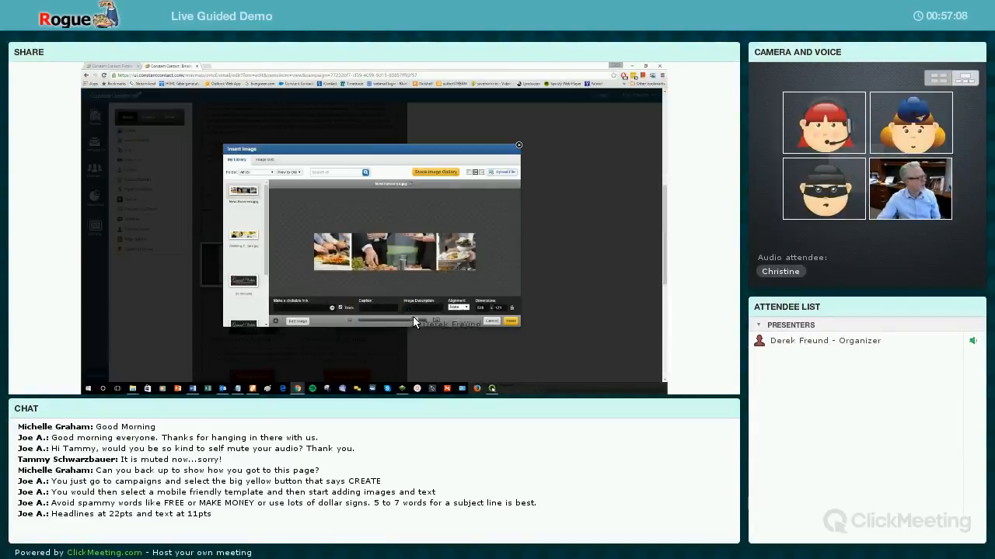
{"action": "left_click", "coordinate": [421, 319]}
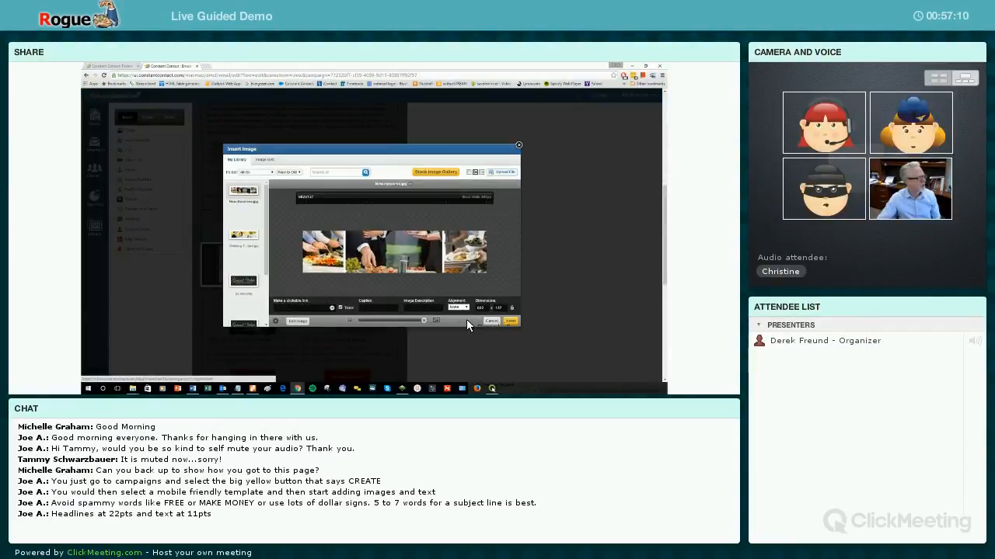
{"action": "left_click", "coordinate": [511, 321]}
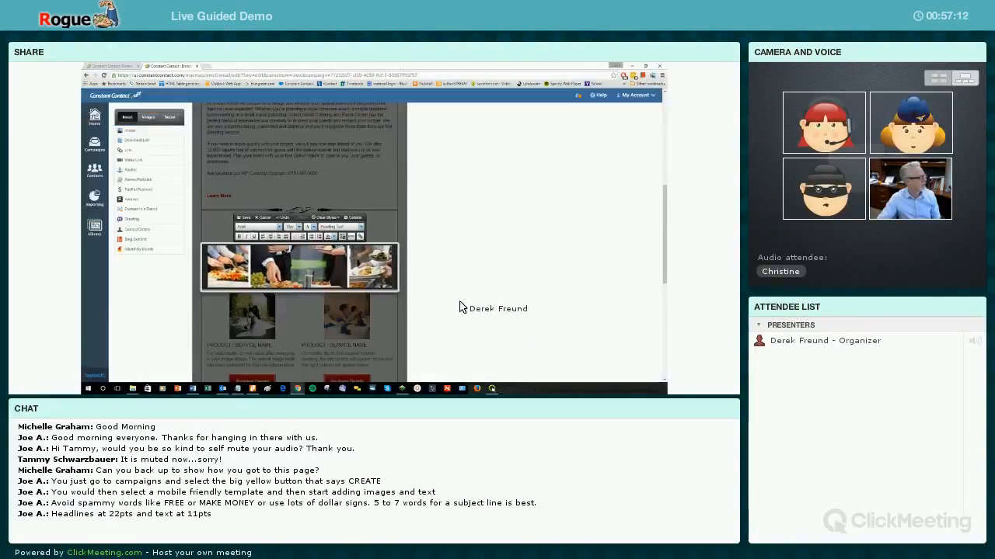
{"action": "left_click", "coordinate": [386, 252]}
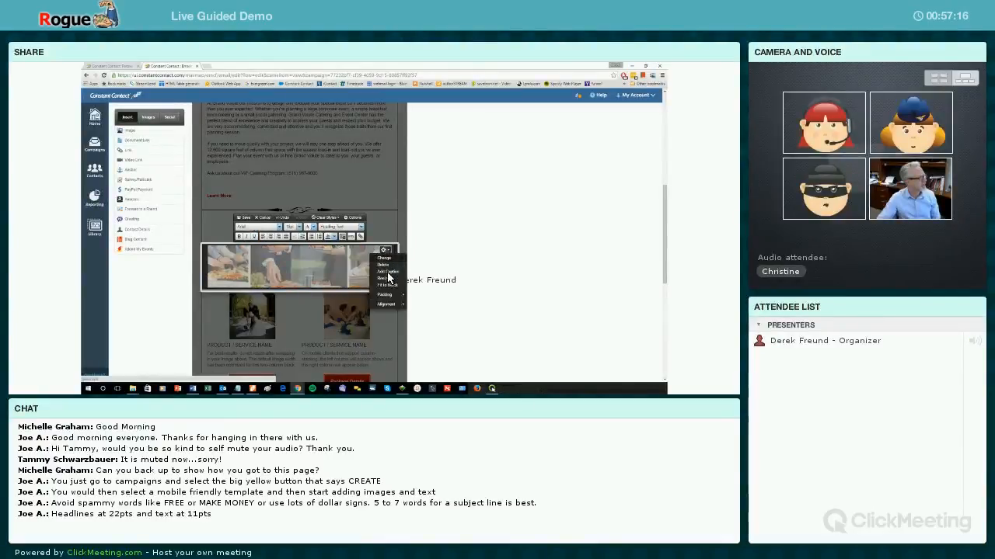
{"action": "left_click", "coordinate": [384, 278]}
{"action": "left_click_drag", "start_coordinate": [426, 319], "coordinate": [433, 320]}
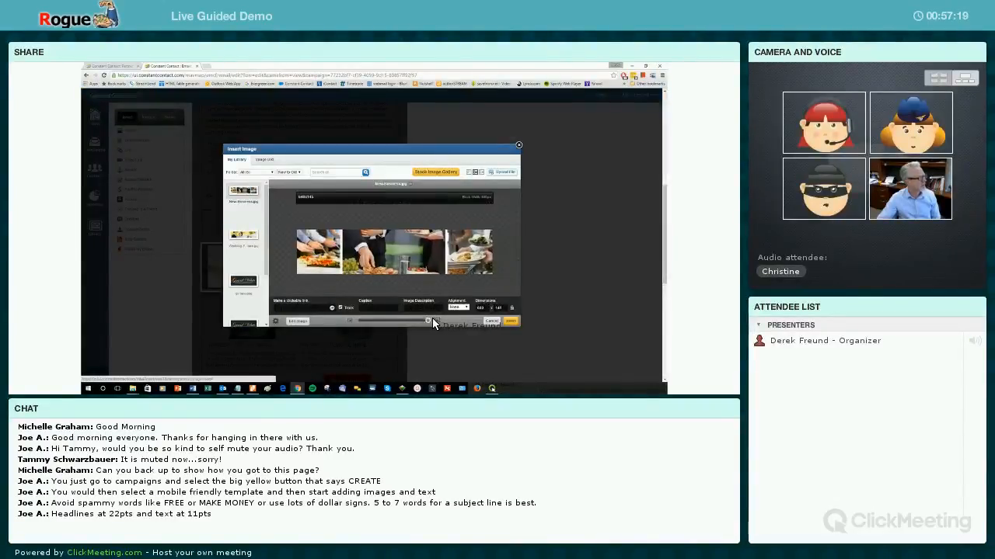
{"action": "left_click", "coordinate": [510, 321]}
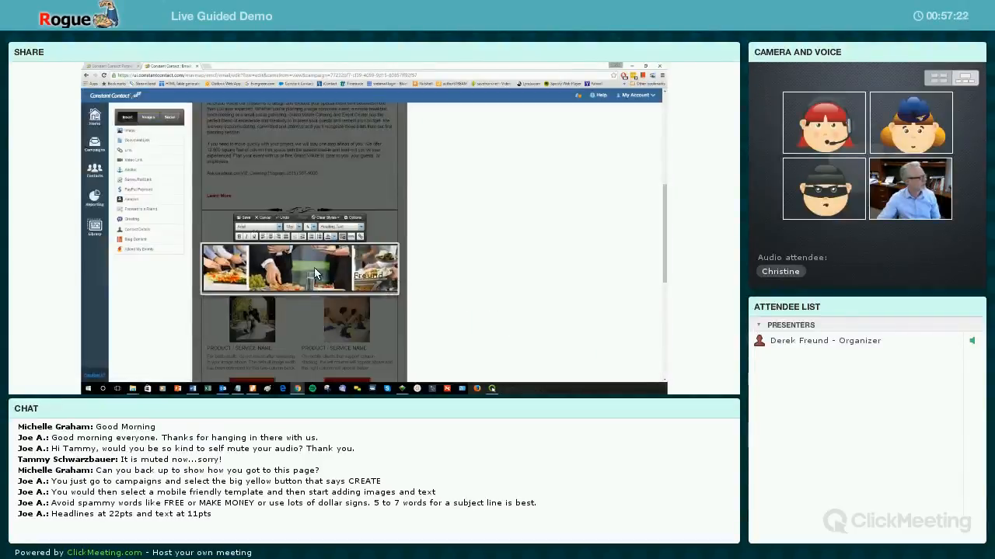
{"action": "left_click", "coordinate": [244, 217]}
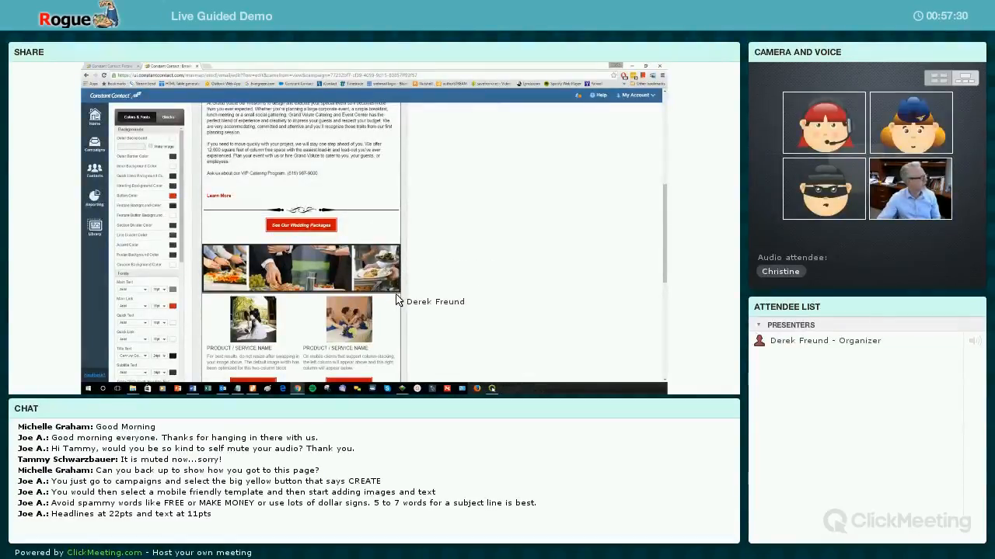
Insert the wedding couple banner from the image library above the closing block's text and save the block
{"action": "scroll", "coordinate": [391, 302], "scroll_direction": "down", "scroll_amount": 1}
{"action": "scroll", "coordinate": [389, 307], "scroll_direction": "down", "scroll_amount": 2}
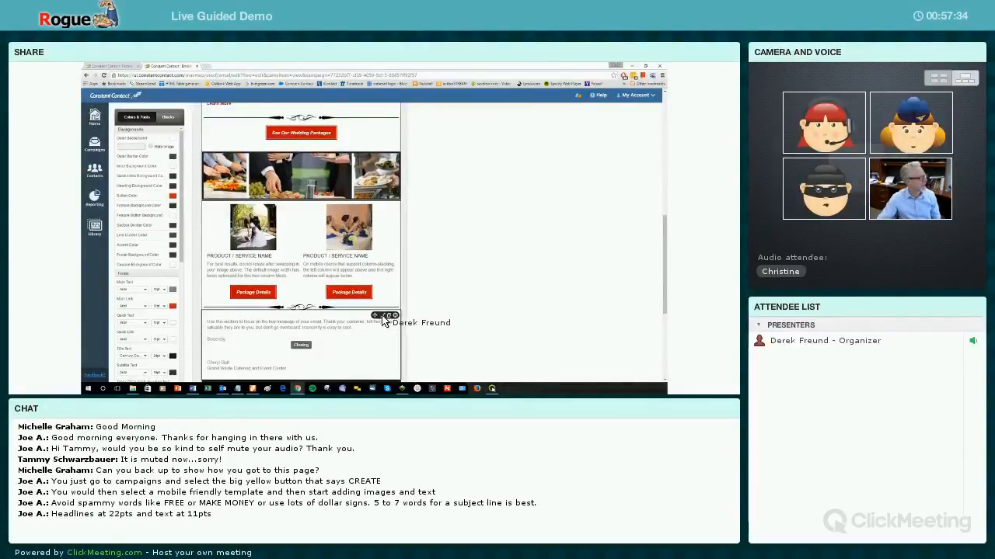
{"action": "left_click", "coordinate": [383, 321]}
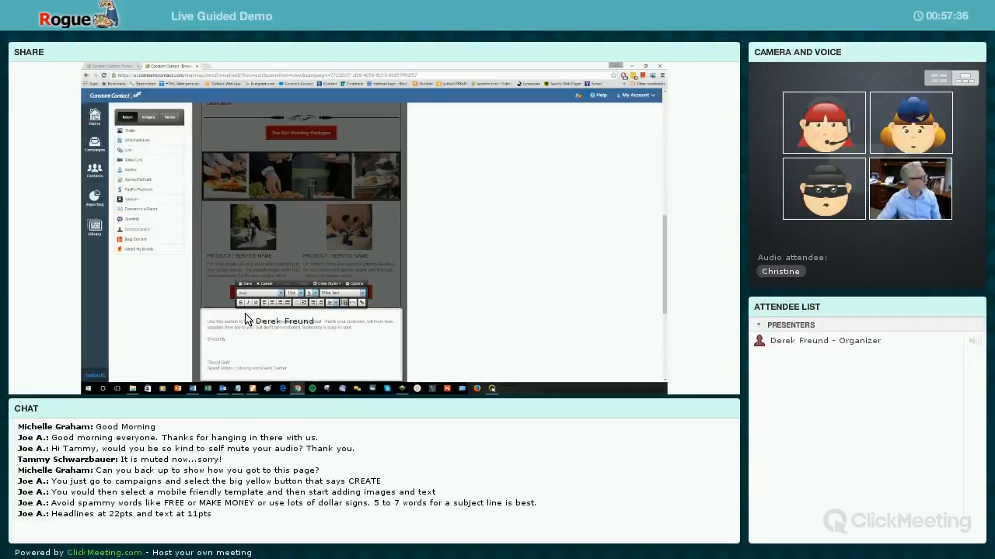
{"action": "left_click", "coordinate": [179, 130]}
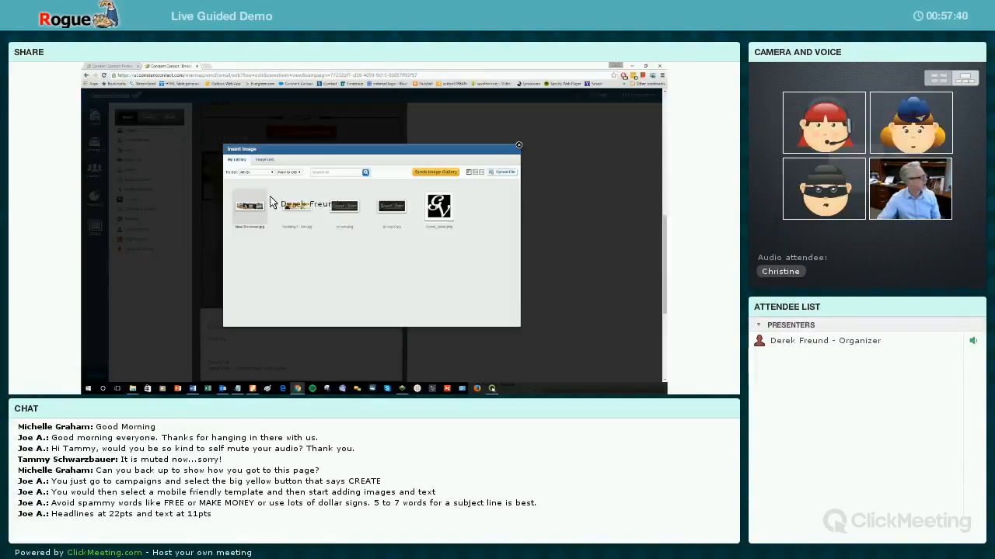
{"action": "mouse_move", "coordinate": [289, 216]}
{"action": "left_click", "coordinate": [288, 238]}
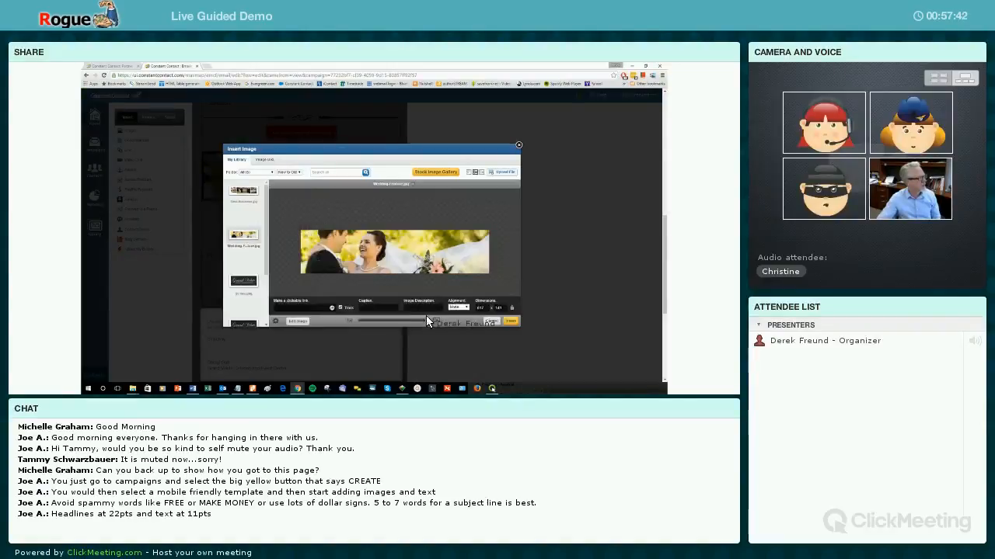
{"action": "left_click", "coordinate": [509, 320]}
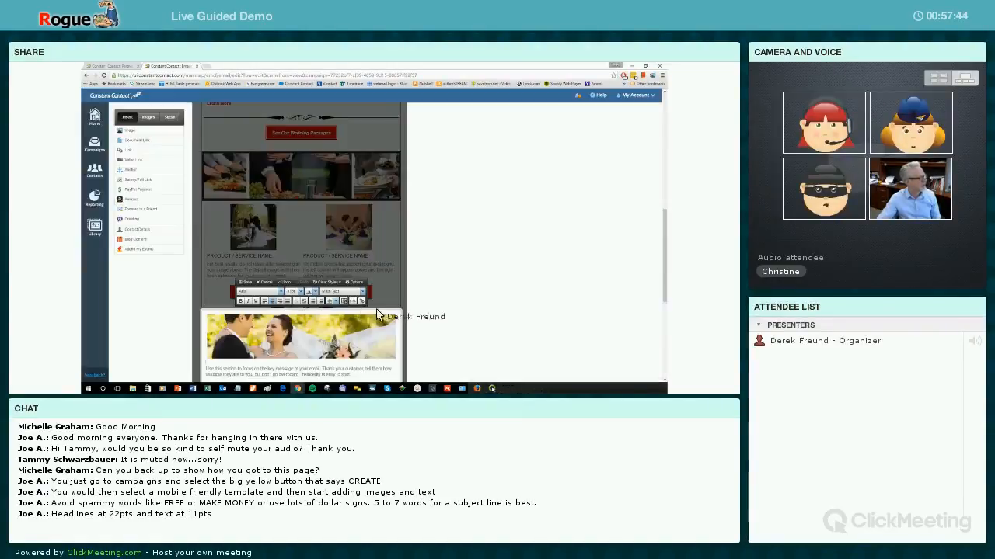
{"action": "left_click", "coordinate": [245, 282]}
Link the first product's Package Details button to the VIP_flyer.pdf document and save the two-product block
{"action": "scroll", "coordinate": [255, 264], "scroll_direction": "down", "scroll_amount": 2}
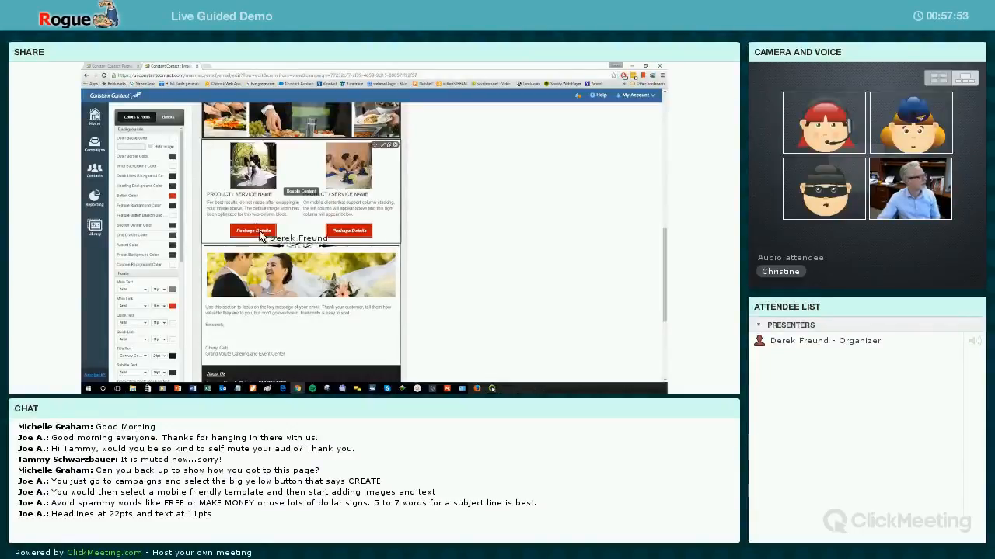
{"action": "left_click", "coordinate": [384, 145]}
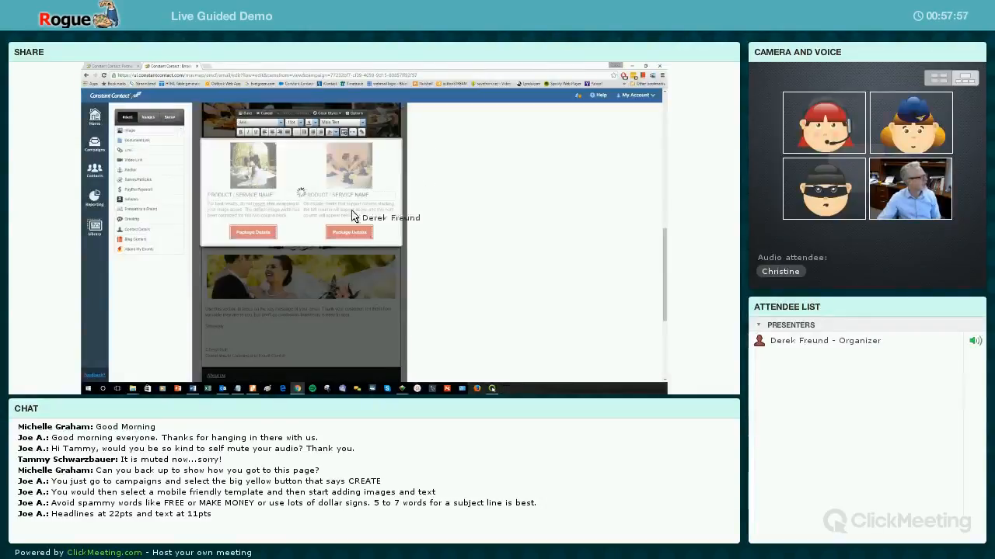
{"action": "left_click_drag", "start_coordinate": [275, 235], "coordinate": [226, 230]}
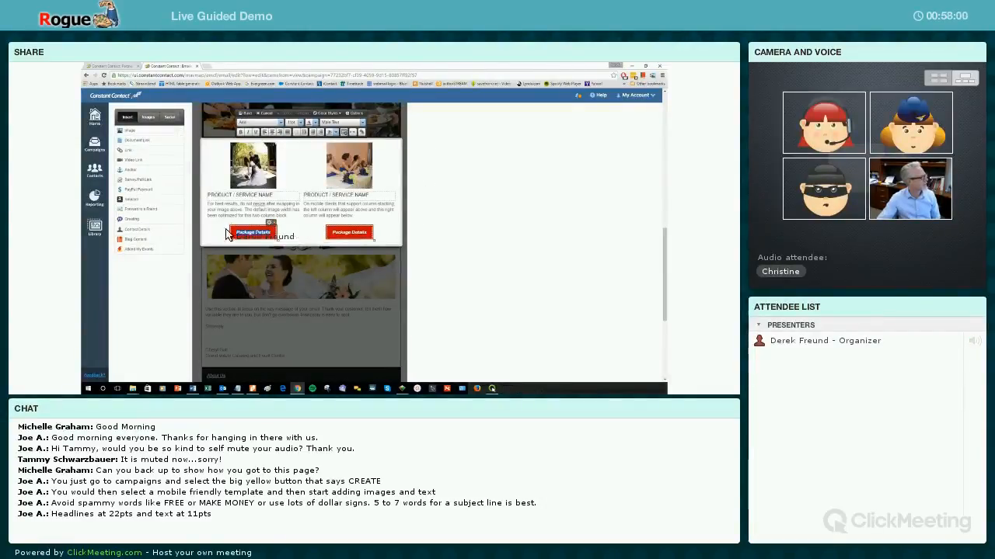
{"action": "left_click", "coordinate": [177, 142]}
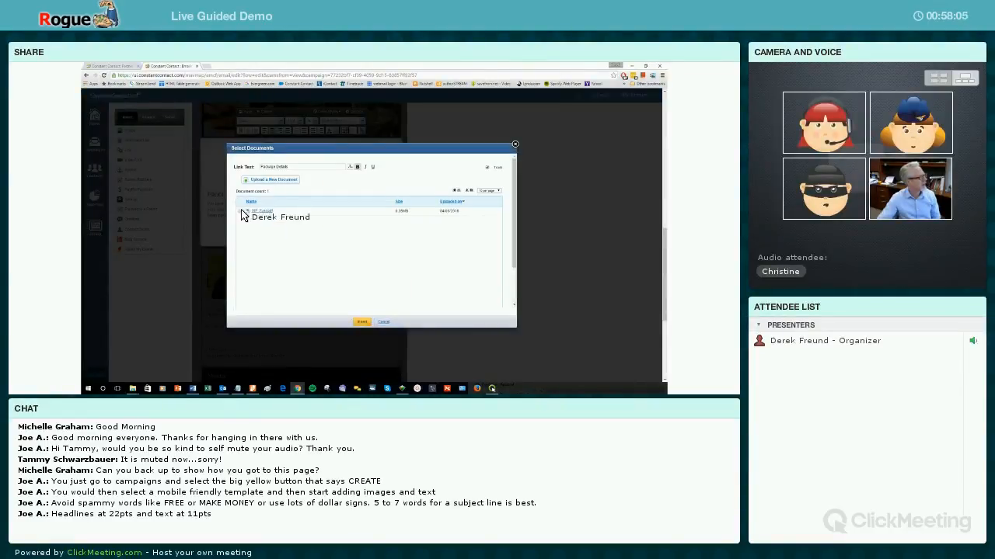
{"action": "left_click", "coordinate": [243, 213]}
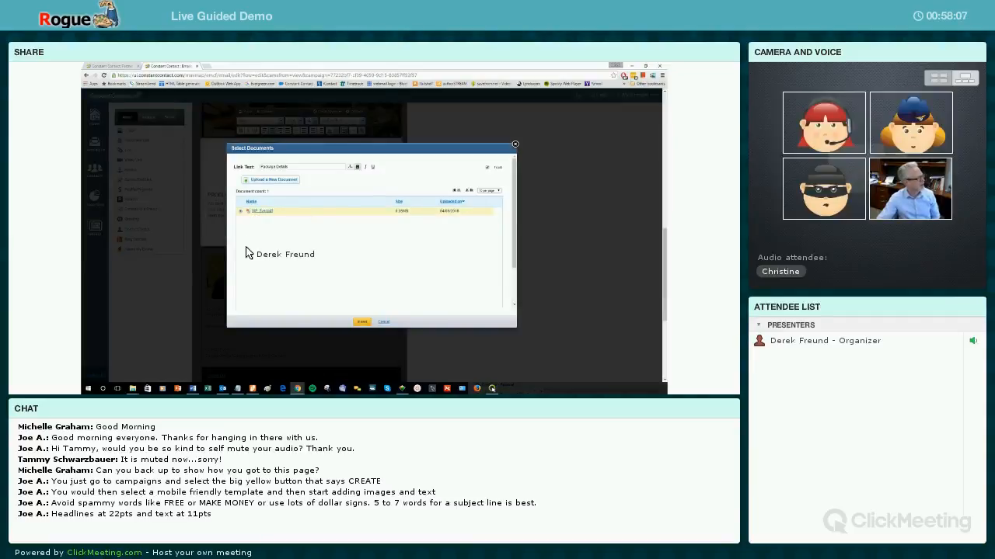
{"action": "left_click", "coordinate": [360, 322]}
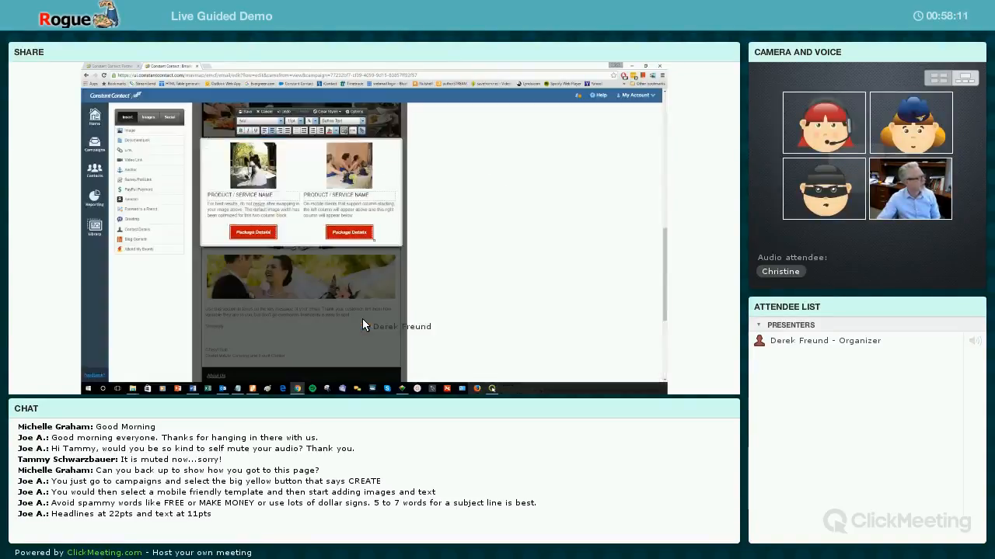
{"action": "scroll", "coordinate": [278, 171], "scroll_direction": "up", "scroll_amount": 1}
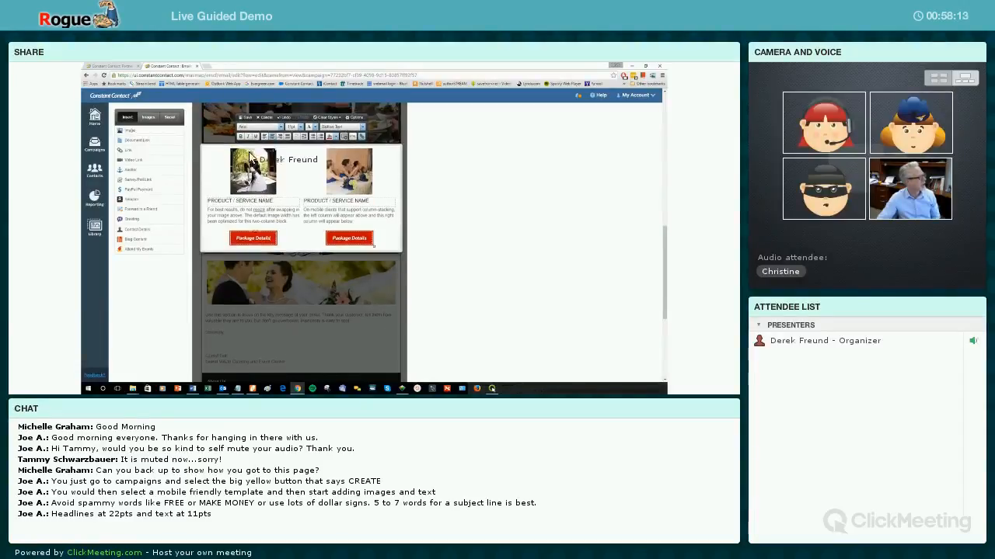
{"action": "left_click", "coordinate": [247, 144]}
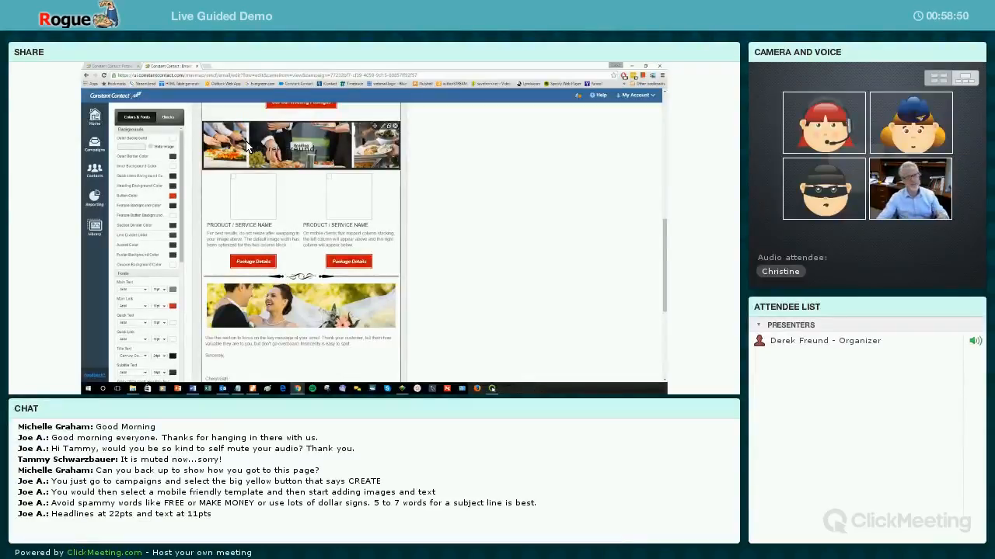
Preview the email from its header to the product blocks and open the flyer linked to the first Package Details button
{"action": "scroll", "coordinate": [460, 185], "scroll_direction": "up", "scroll_amount": 3}
{"action": "scroll", "coordinate": [462, 186], "scroll_direction": "up", "scroll_amount": 5}
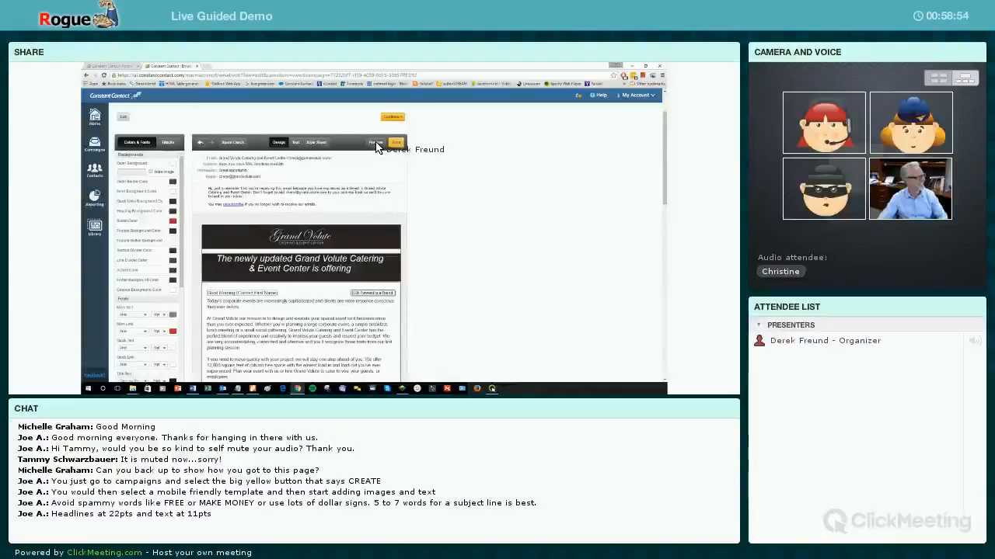
{"action": "left_click", "coordinate": [375, 144]}
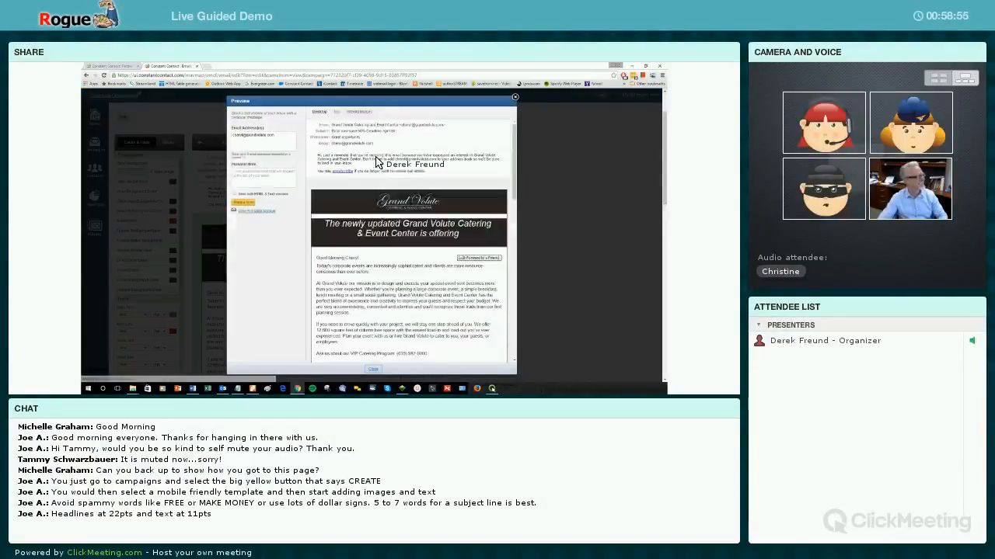
{"action": "scroll", "coordinate": [377, 161], "scroll_direction": "down", "scroll_amount": 3}
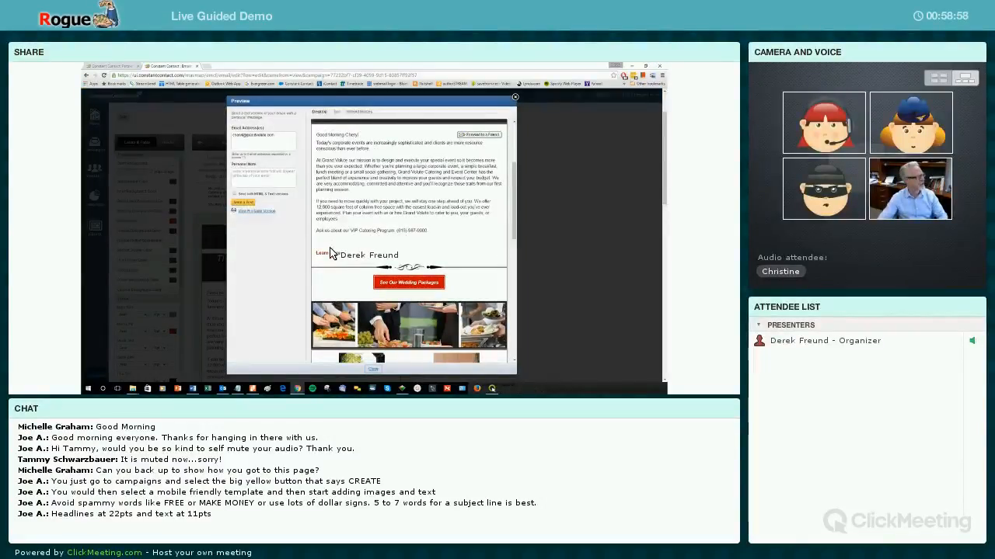
{"action": "scroll", "coordinate": [333, 250], "scroll_direction": "down", "scroll_amount": 3}
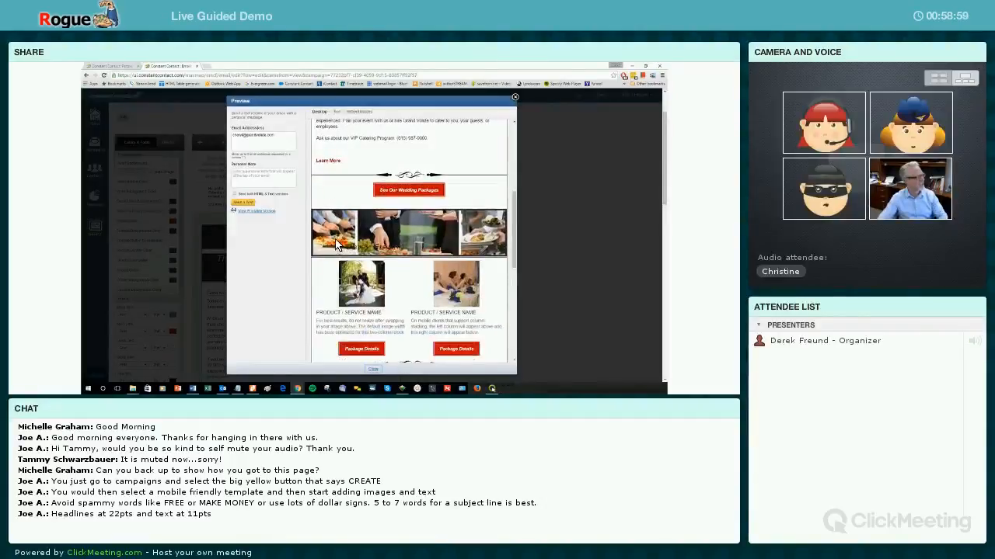
{"action": "scroll", "coordinate": [337, 245], "scroll_direction": "down", "scroll_amount": 2}
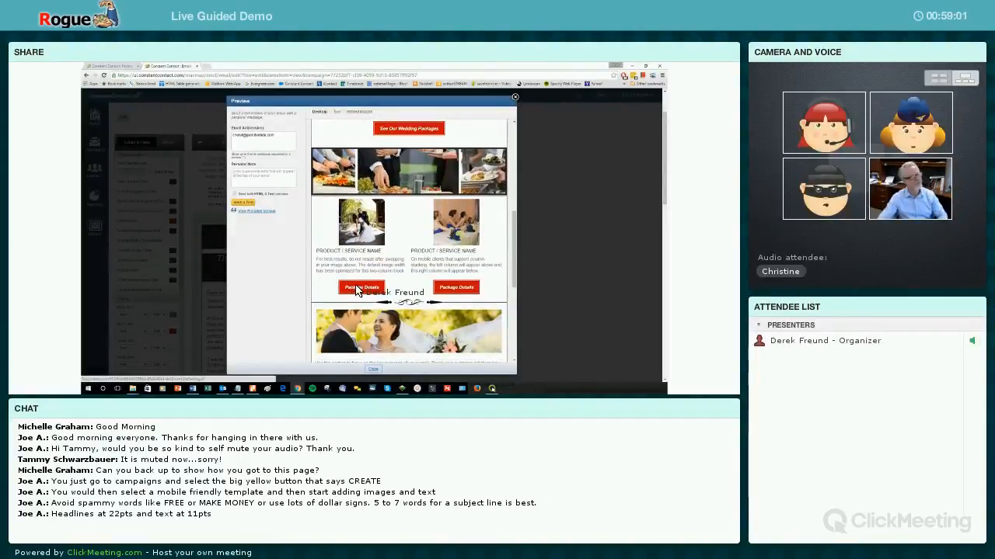
{"action": "left_click", "coordinate": [357, 288]}
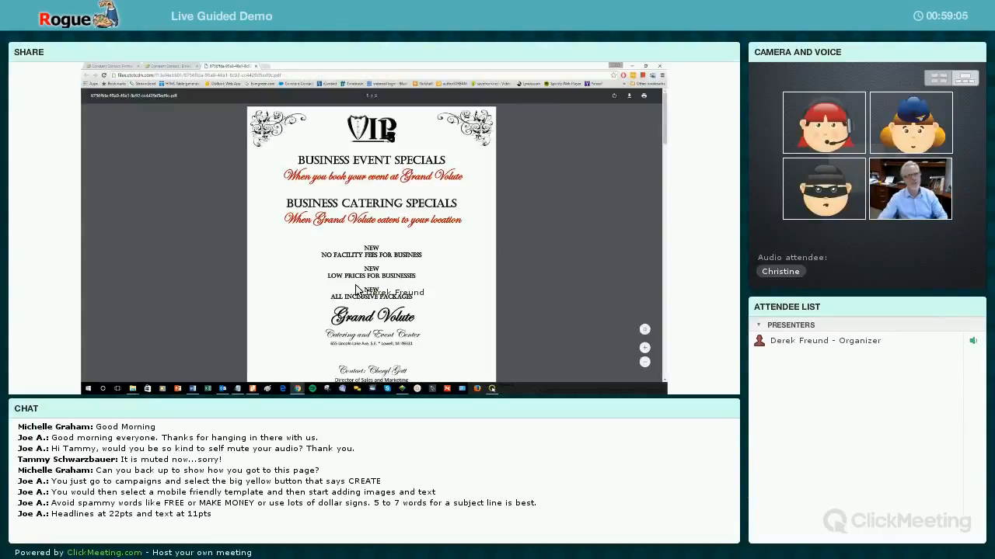
{"action": "right_click", "coordinate": [289, 188]}
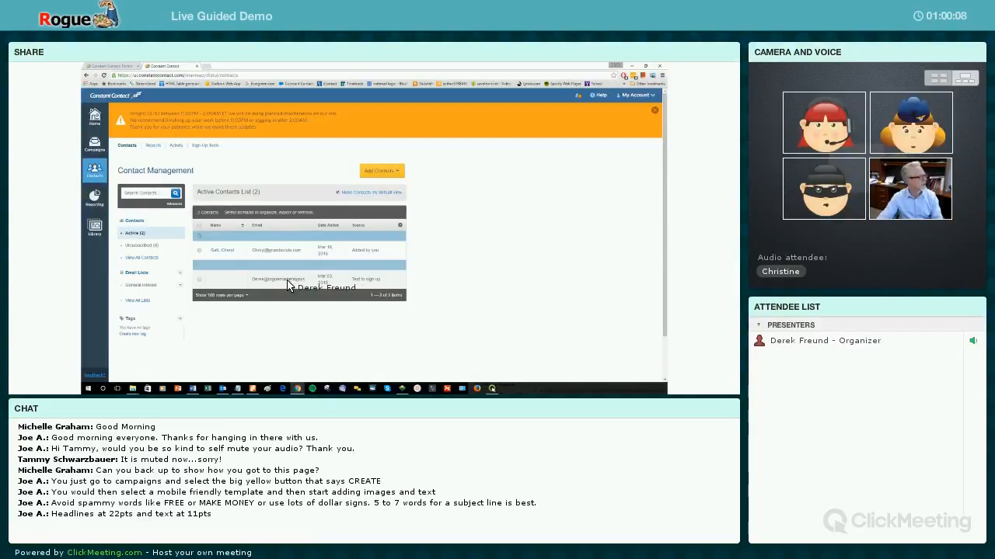
Import contacts from Test list.xlsx, matching the accounts column to Company and the postal code column to Zip/Postal Code
{"action": "left_click", "coordinate": [391, 176]}
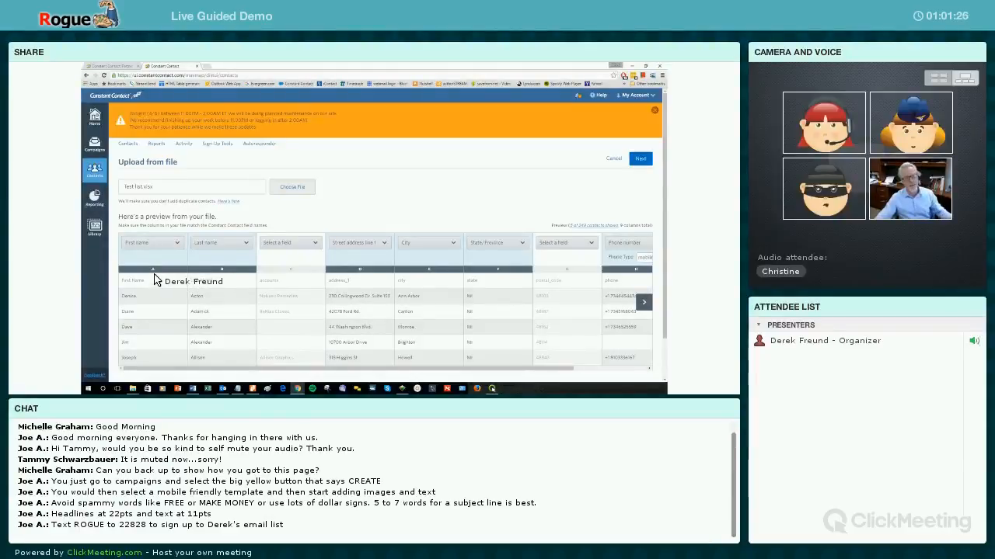
{"action": "left_click", "coordinate": [316, 246]}
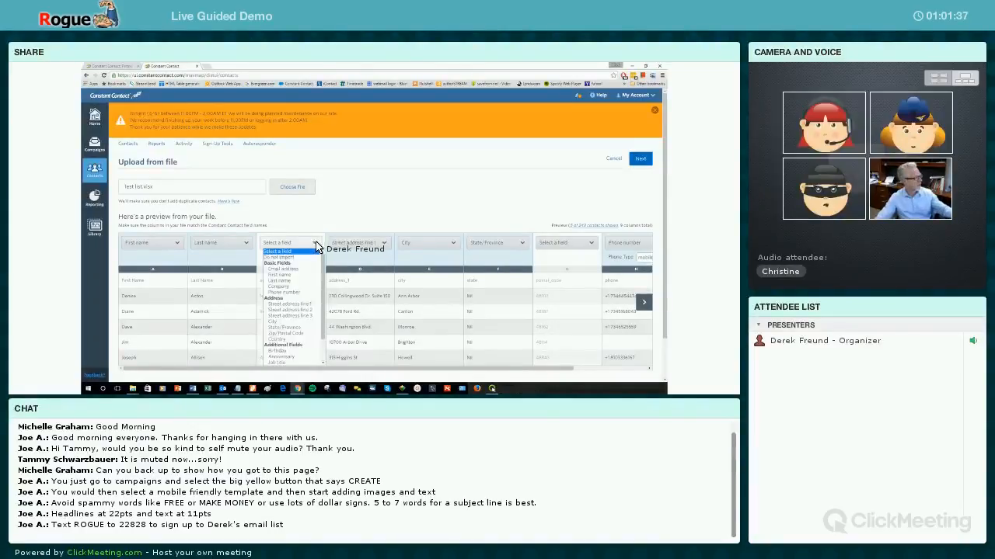
{"action": "left_click", "coordinate": [284, 287]}
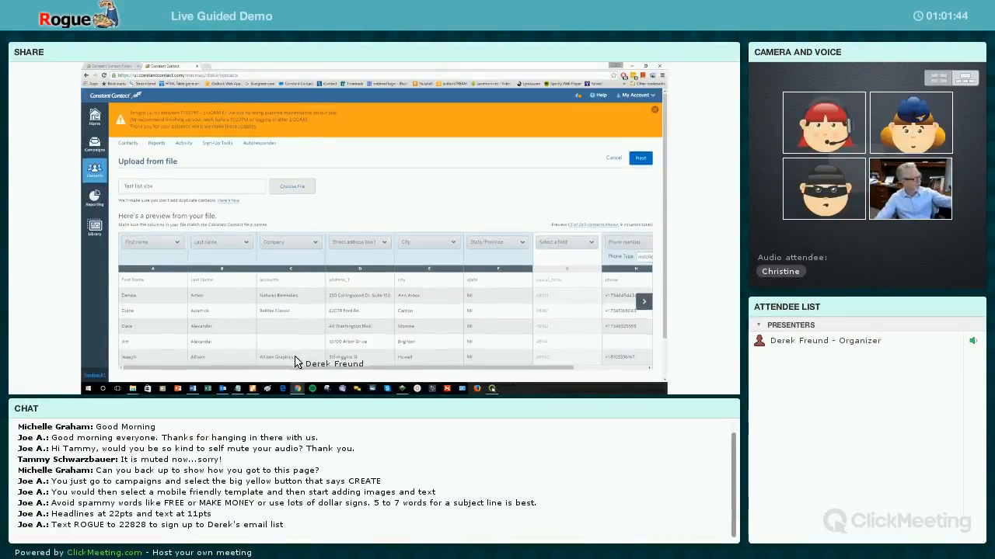
{"action": "scroll", "coordinate": [294, 346], "scroll_direction": "down", "scroll_amount": 1}
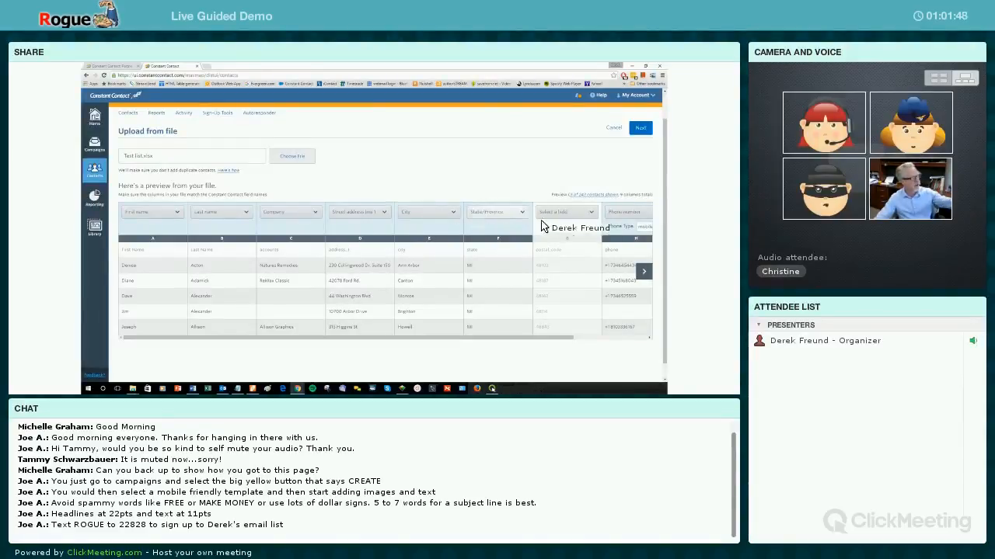
{"action": "left_click", "coordinate": [592, 215]}
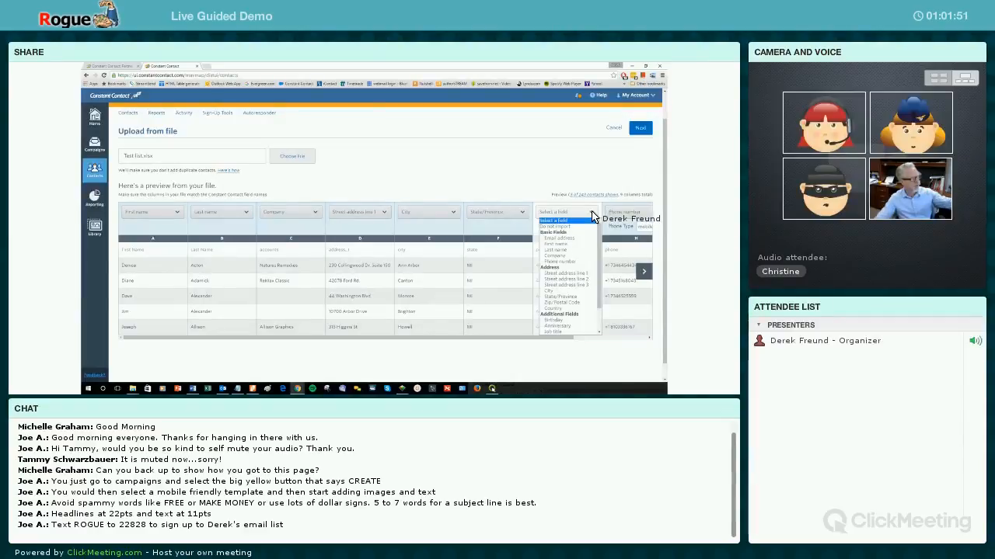
{"action": "left_click", "coordinate": [540, 303]}
{"action": "left_click_drag", "start_coordinate": [590, 335], "coordinate": [619, 332]}
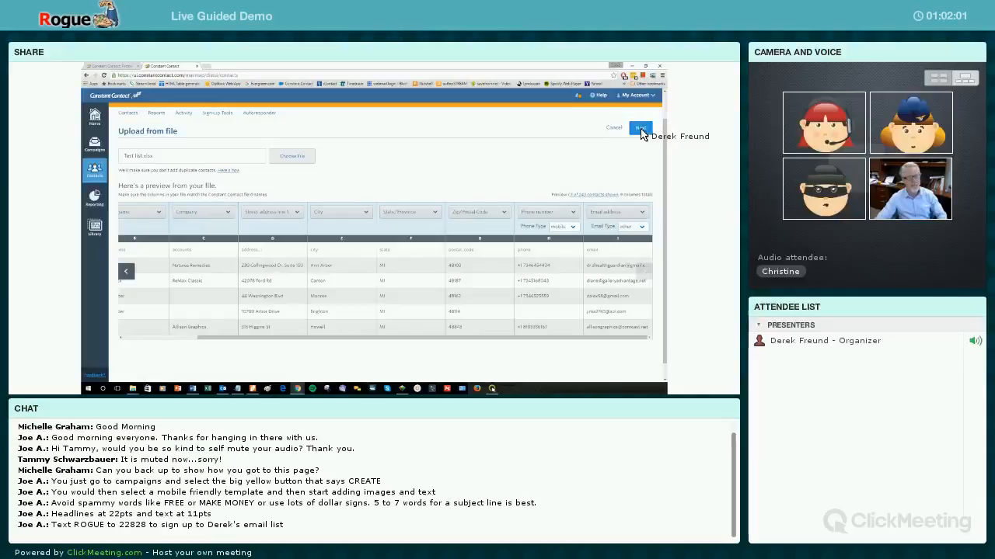
{"action": "left_click", "coordinate": [639, 129]}
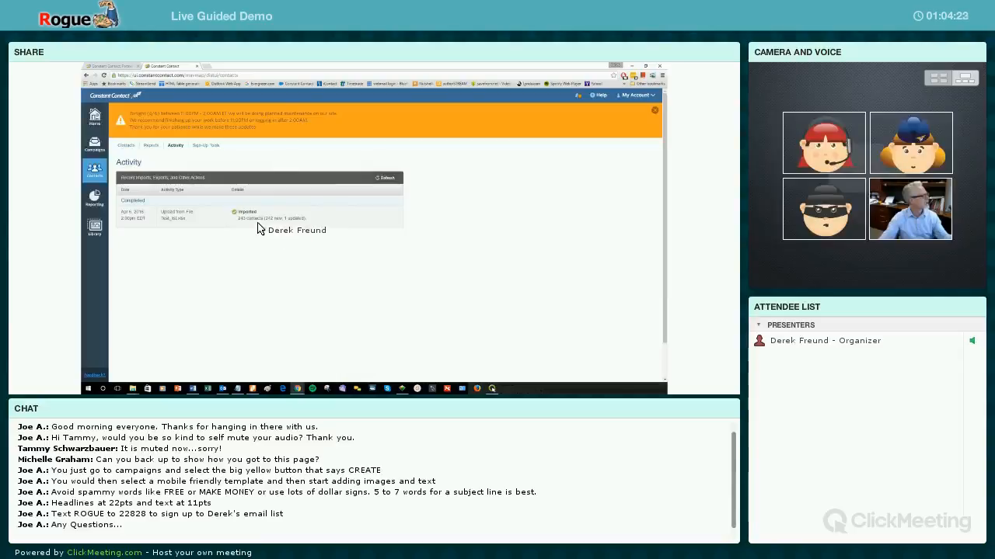
Return to the account's home page and open the library
{"action": "left_click", "coordinate": [96, 121]}
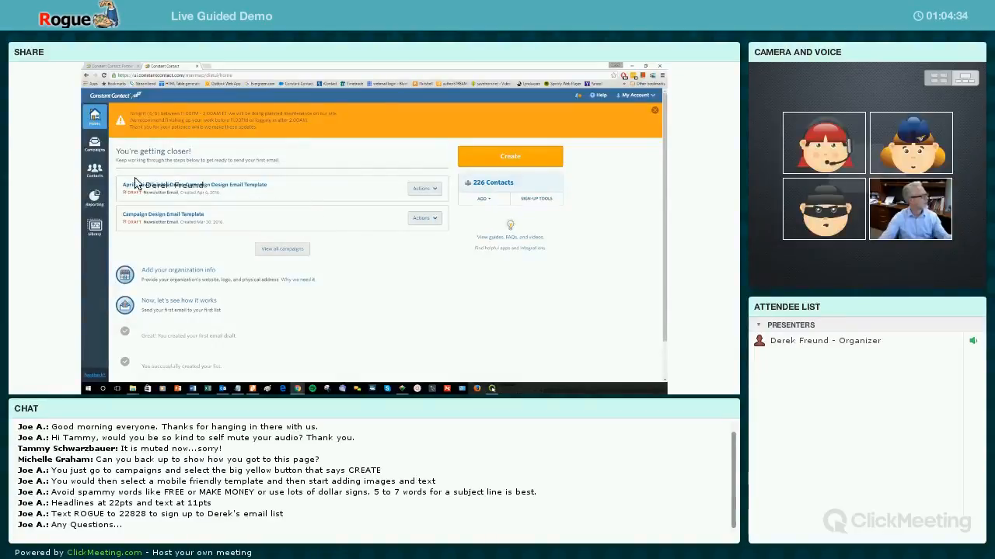
{"action": "left_click", "coordinate": [99, 223]}
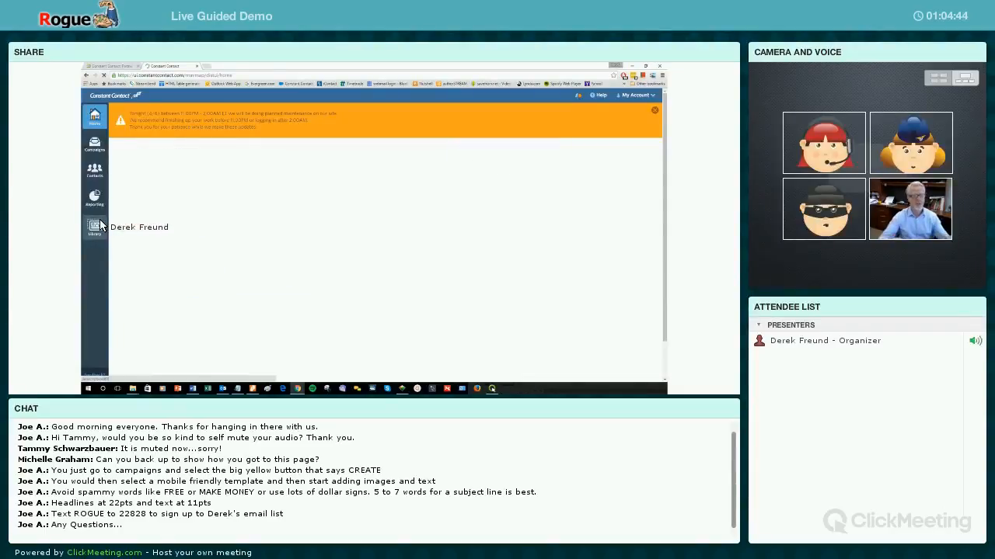